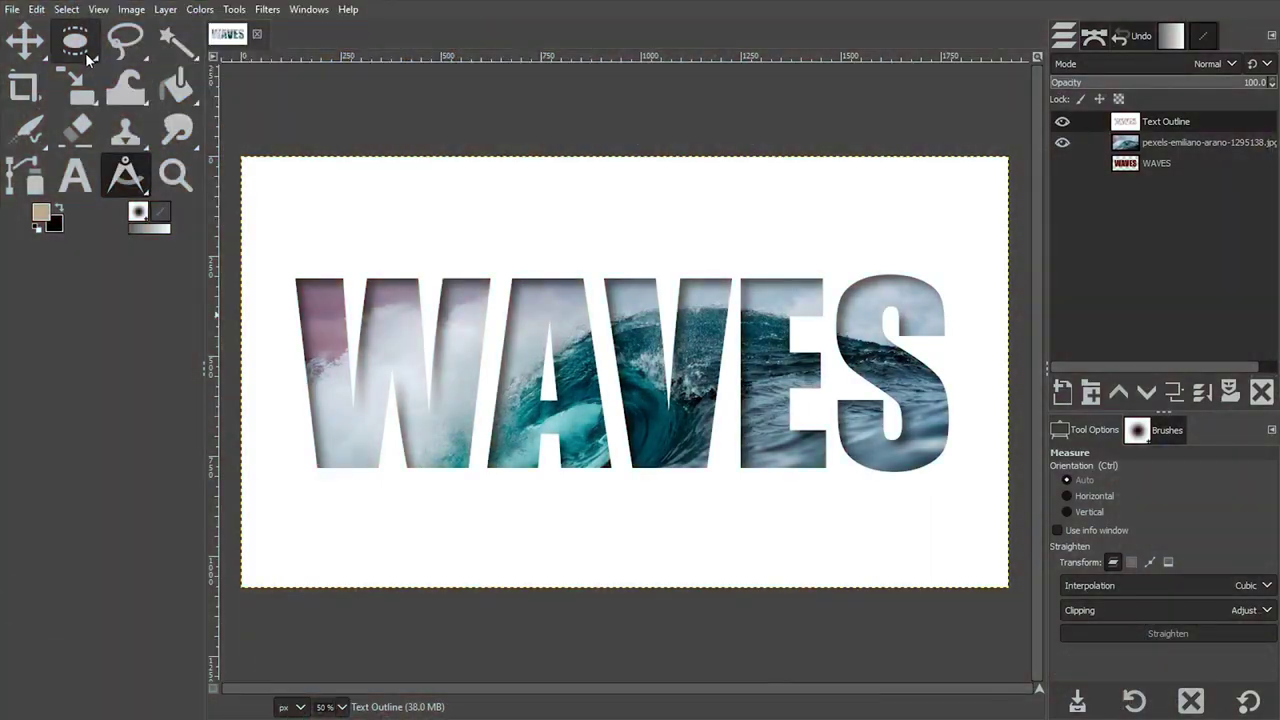
Step: Start a new 1920 × 1080 pixel image from File > New and expand its Advanced Options
{"action": "left_click", "coordinate": [12, 10]}
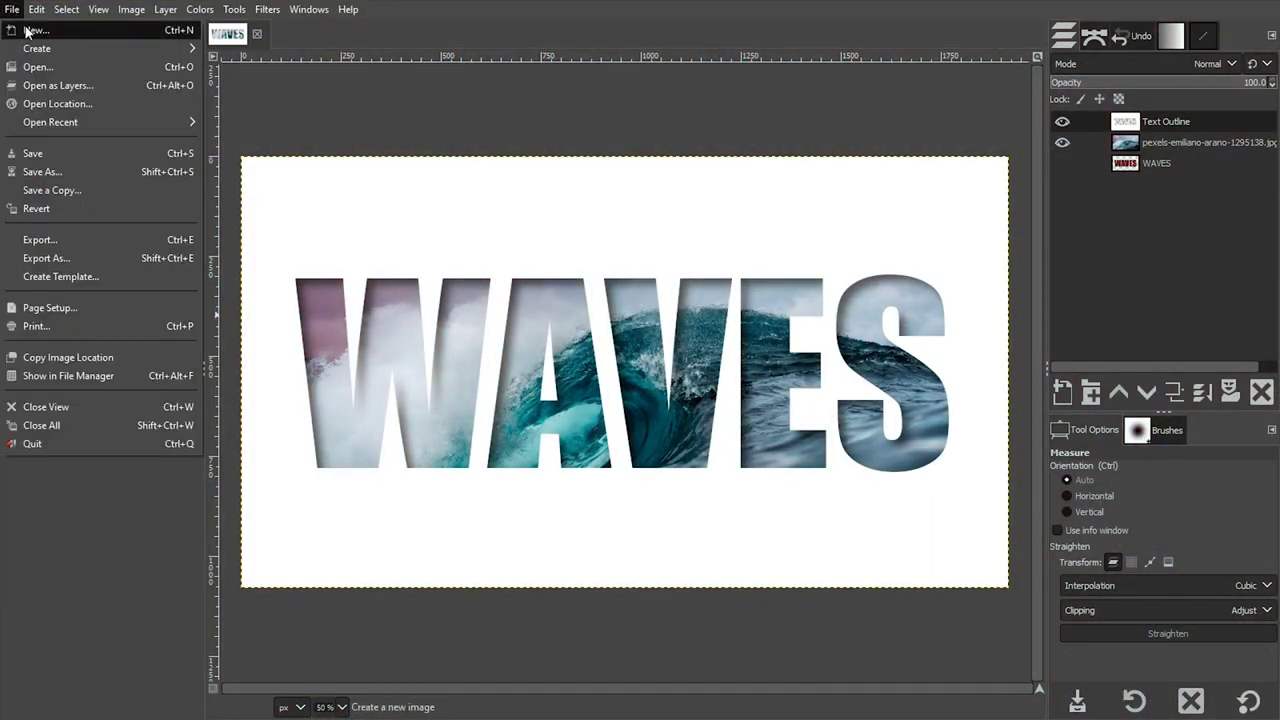
{"action": "left_click", "coordinate": [33, 30]}
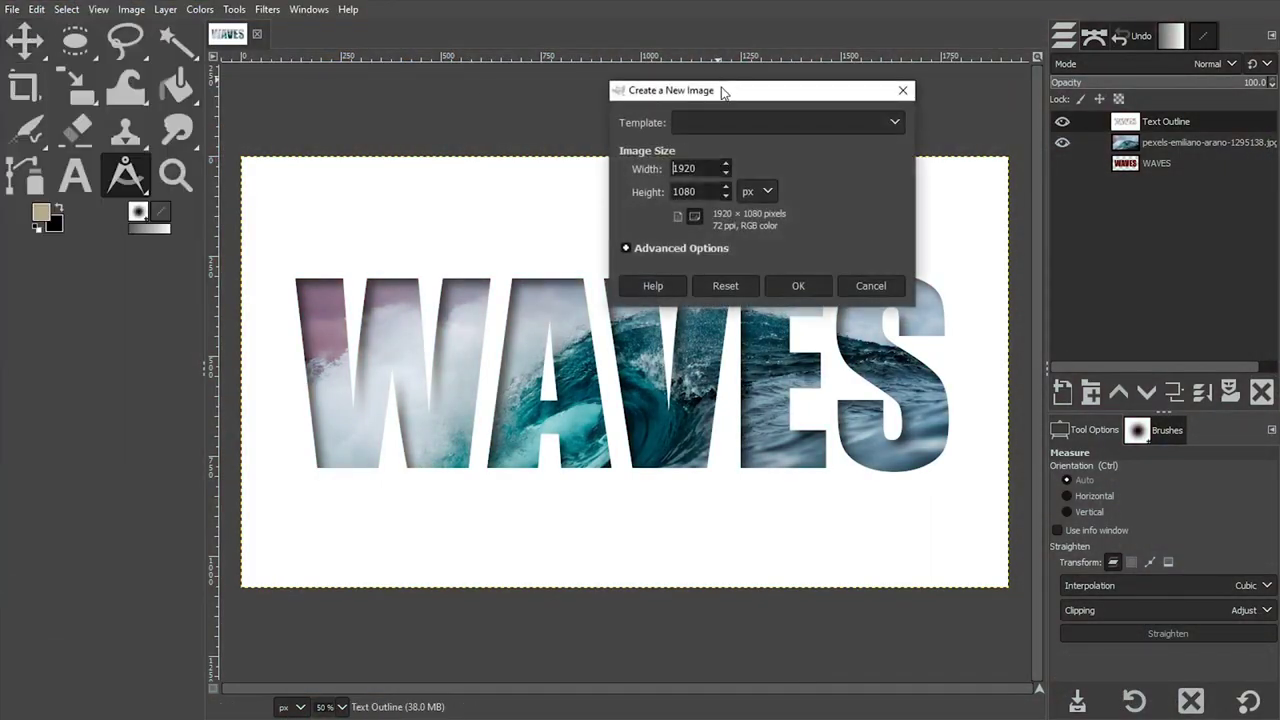
{"action": "left_click_drag", "start_coordinate": [723, 92], "coordinate": [609, 92]}
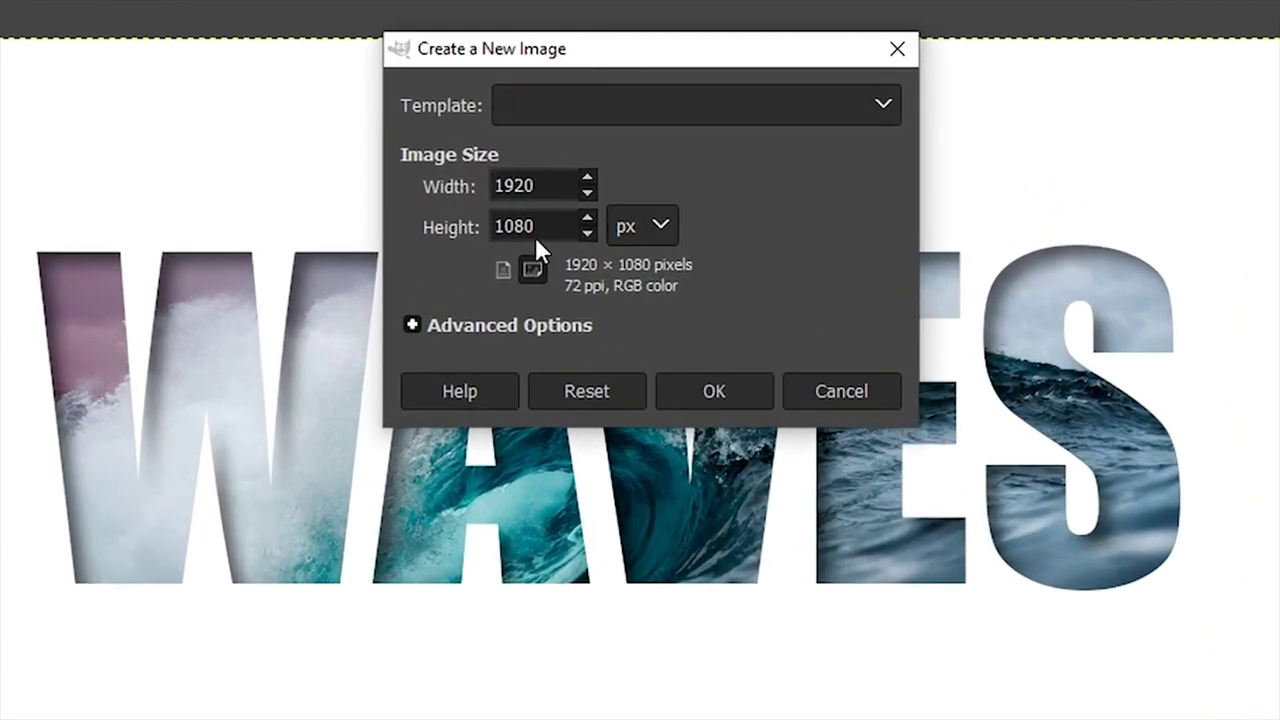
{"action": "left_click", "coordinate": [525, 327]}
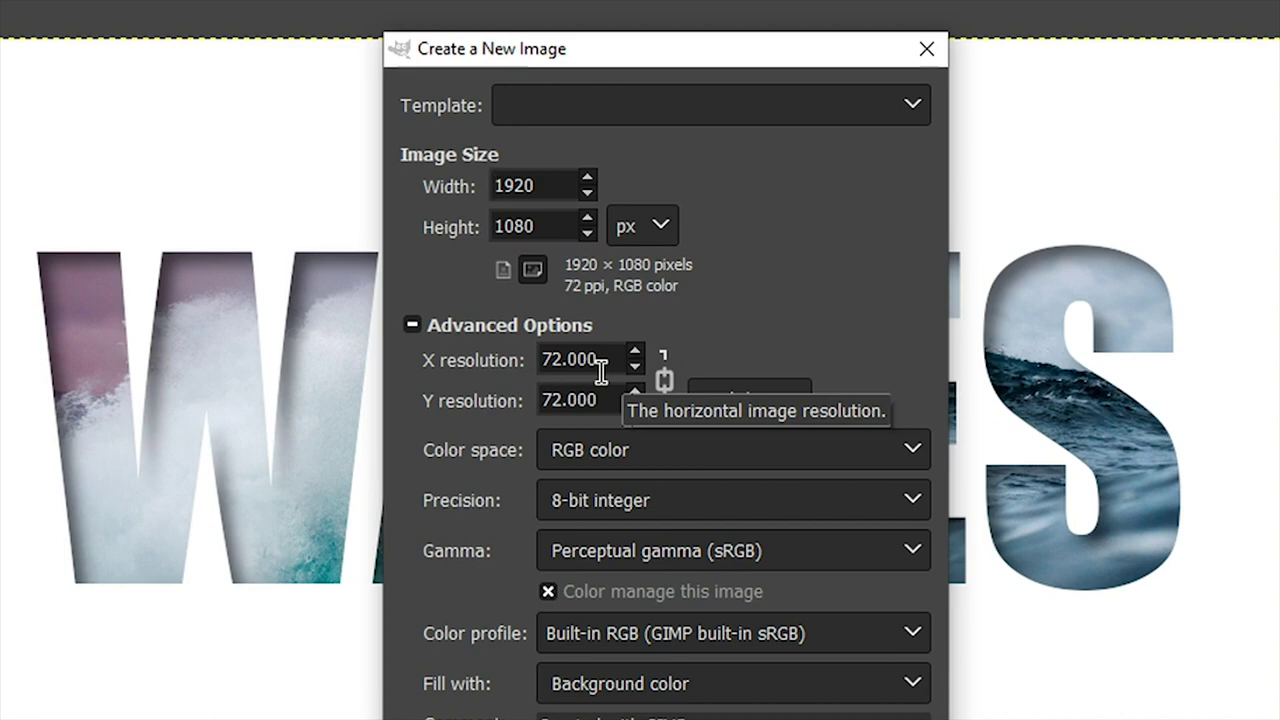
Step: Set the new image's resolution to 300 ppi and fill it with White
{"action": "left_click_drag", "start_coordinate": [601, 368], "coordinate": [510, 362]}
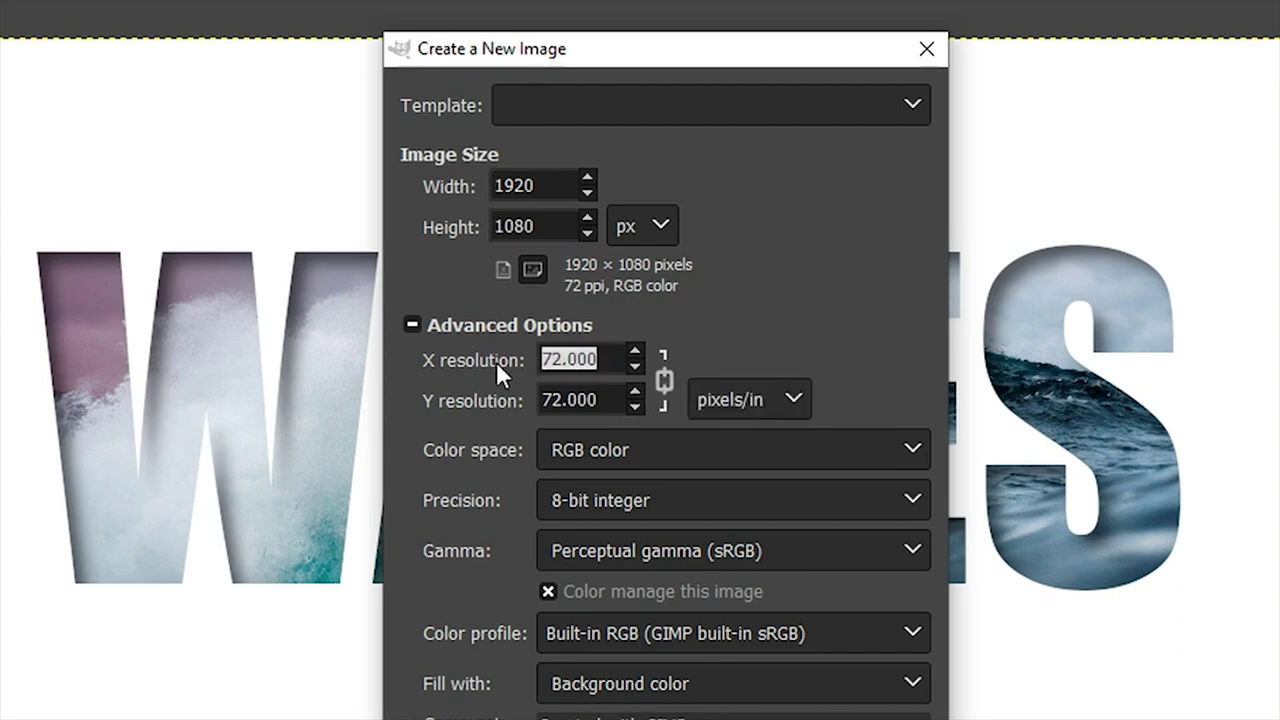
{"action": "type", "text": "300"}
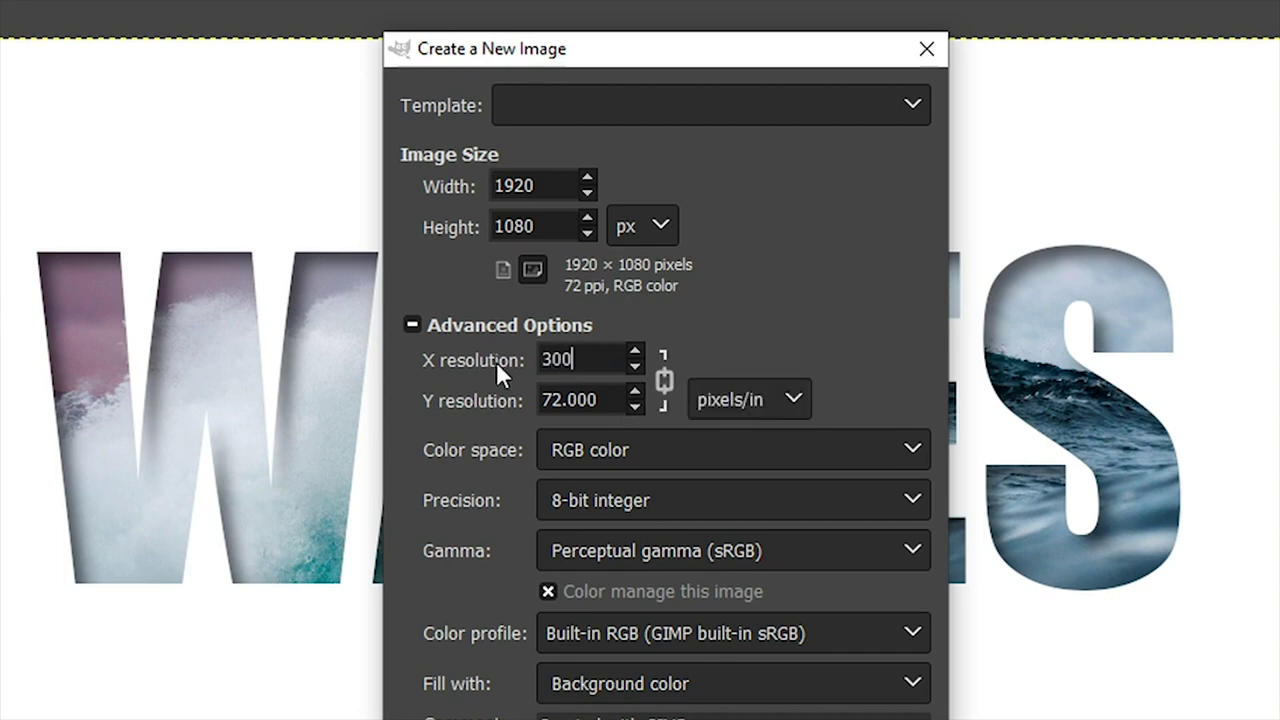
{"action": "key", "text": "Tab"}
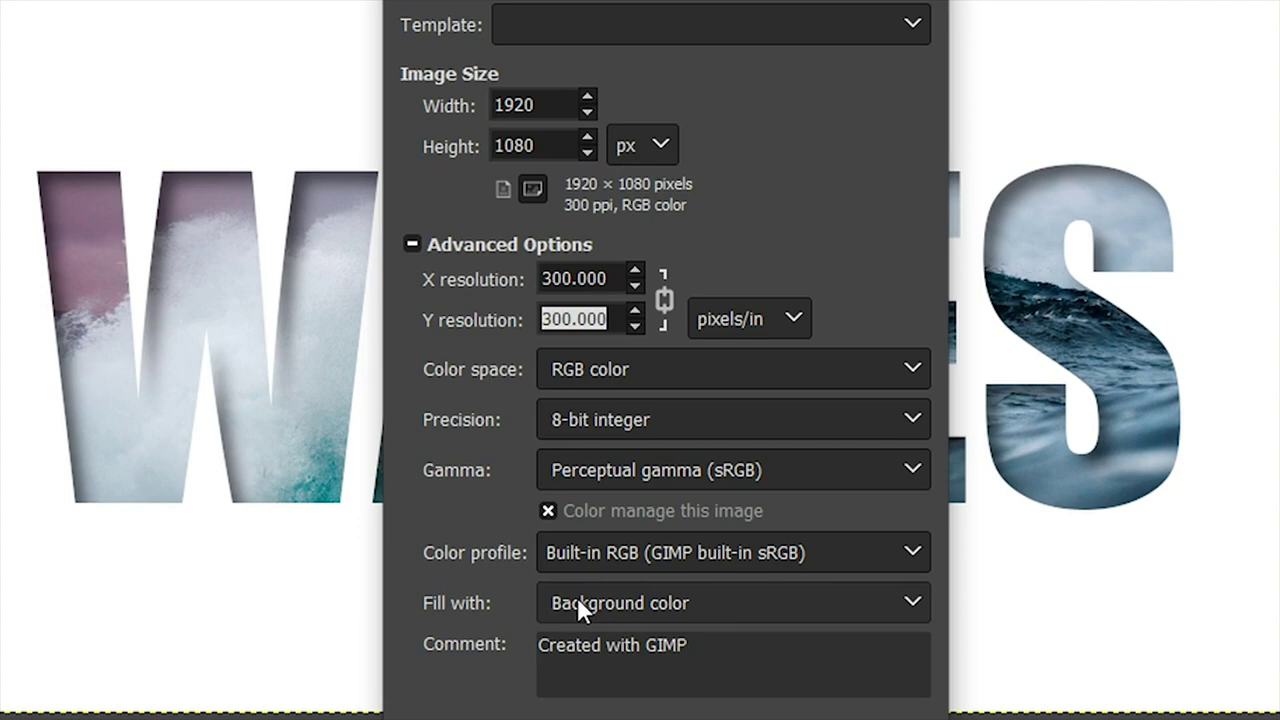
{"action": "left_click", "coordinate": [644, 600]}
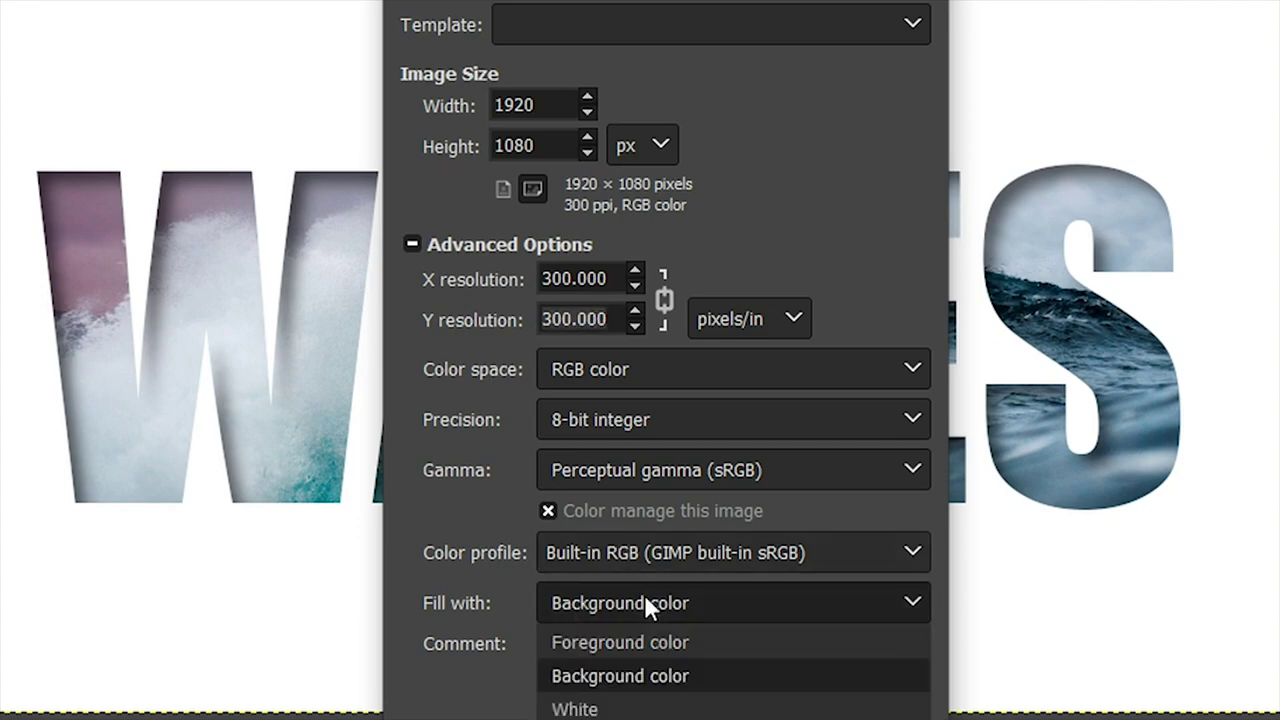
{"action": "left_click", "coordinate": [607, 709]}
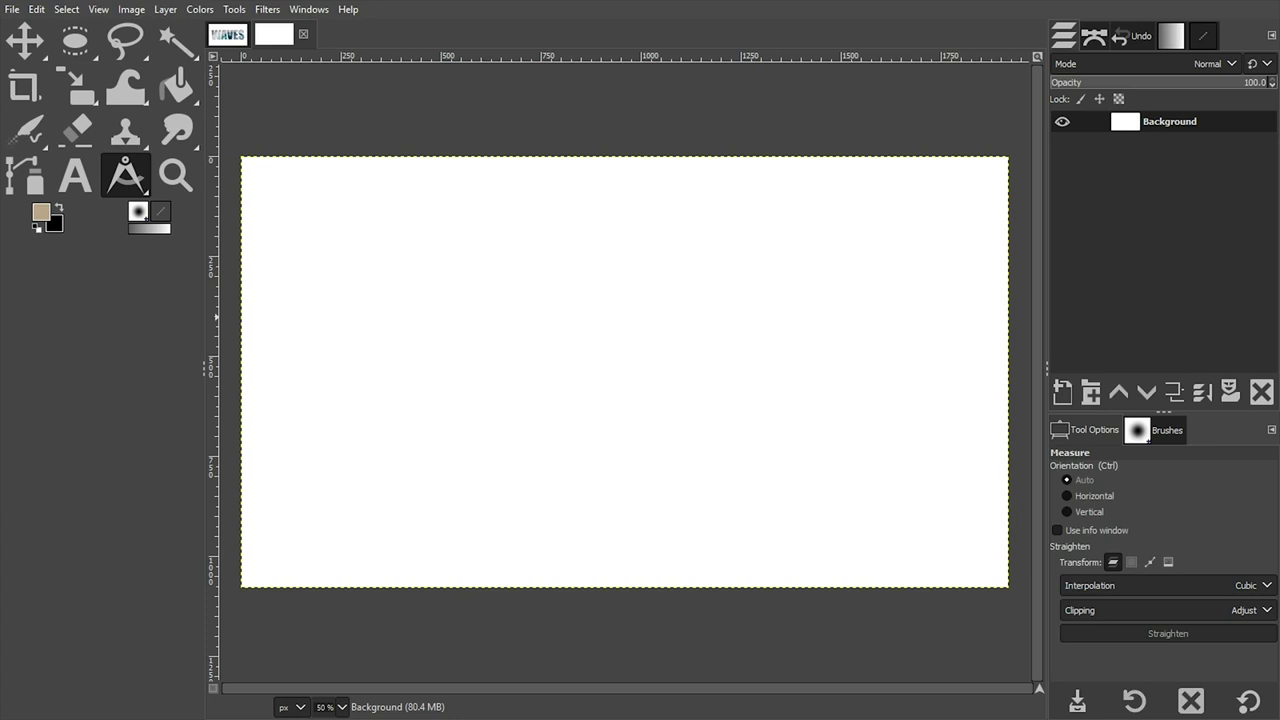
Step: Drag the ocean wave JPG from the file browser onto the new canvas as a layer
{"action": "left_click_drag", "start_coordinate": [413, 415], "coordinate": [575, 337]}
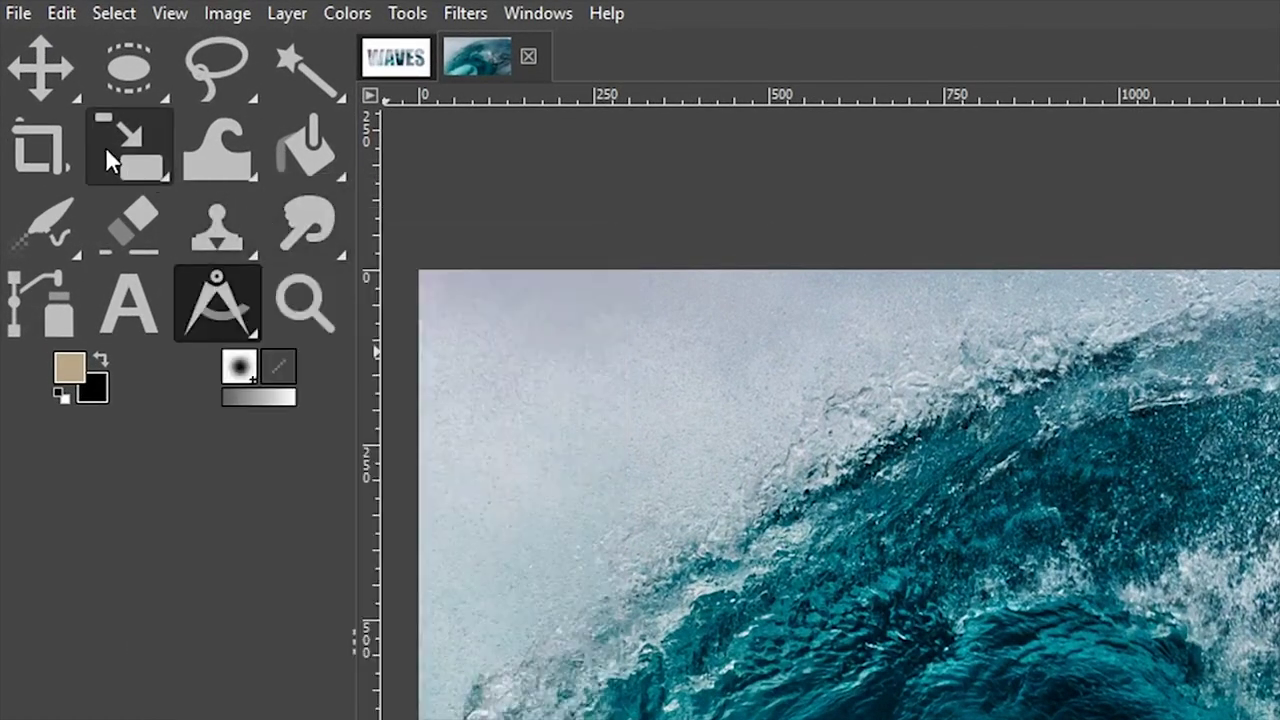
Step: Select the Scale tool and narrow the toolbox dock to give the canvas room
{"action": "left_click", "coordinate": [105, 146]}
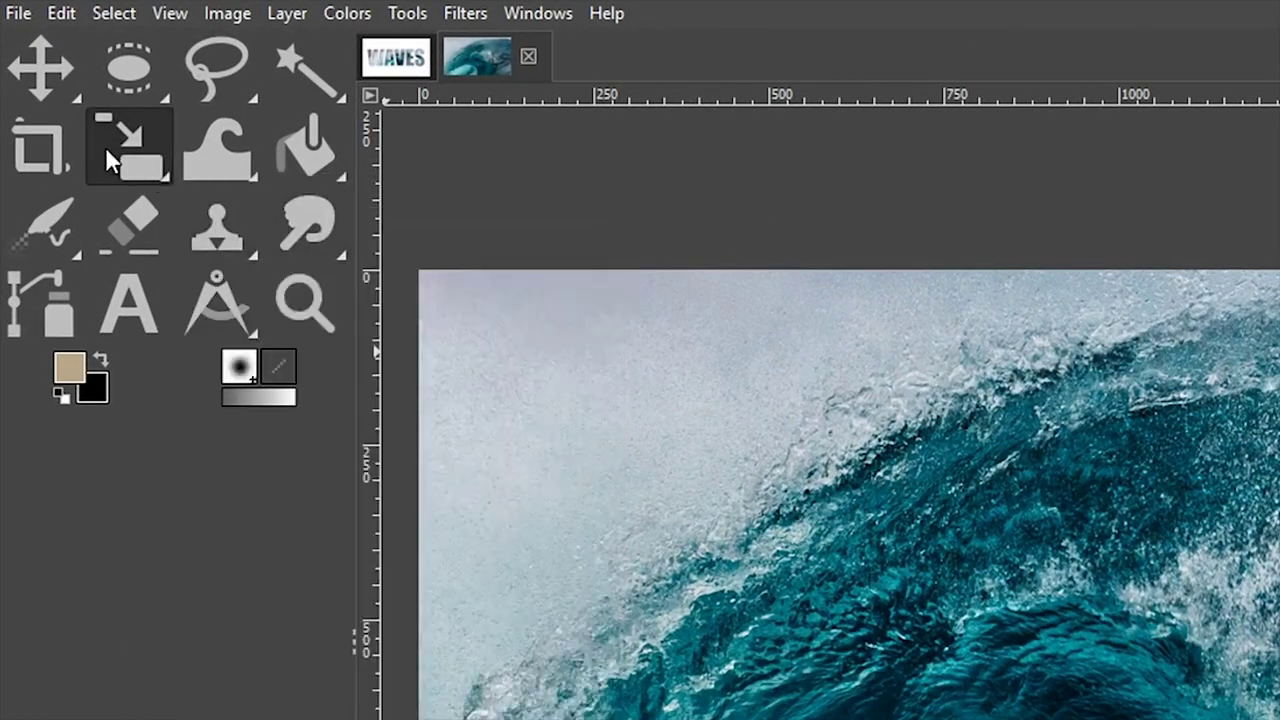
{"action": "left_click", "coordinate": [164, 173]}
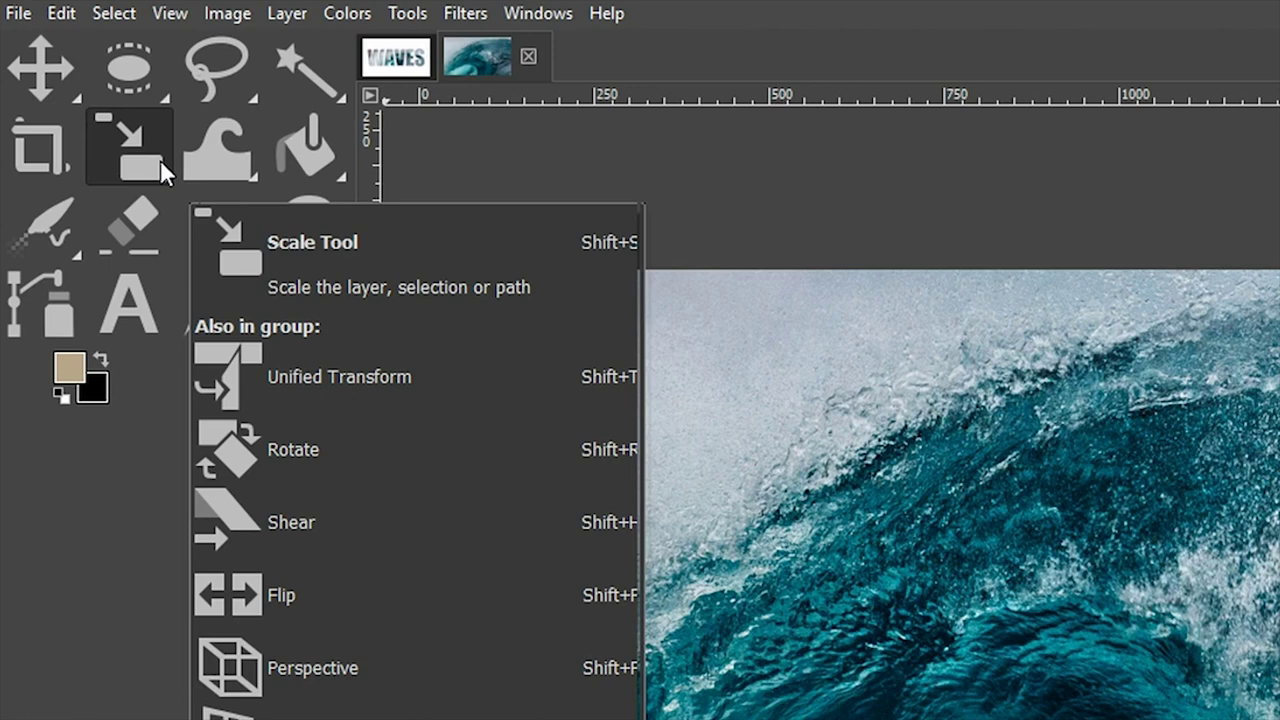
{"action": "left_click", "coordinate": [160, 159]}
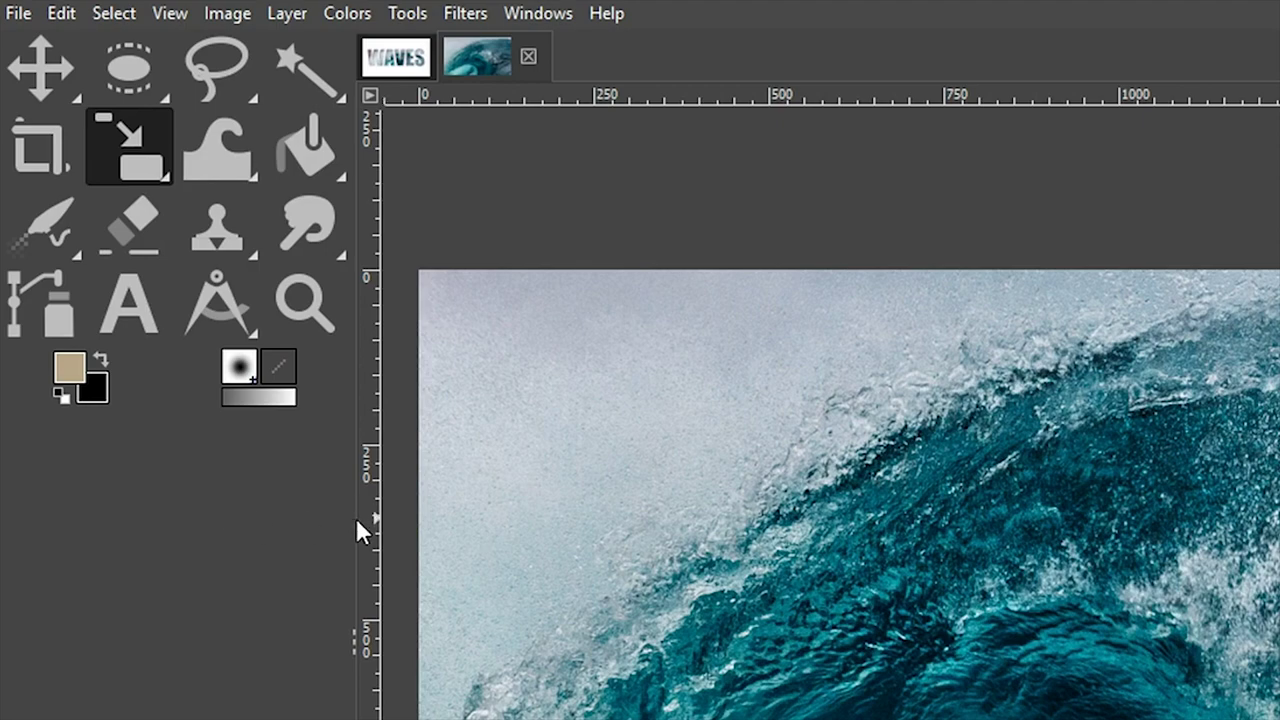
{"action": "left_click_drag", "start_coordinate": [356, 518], "coordinate": [340, 548]}
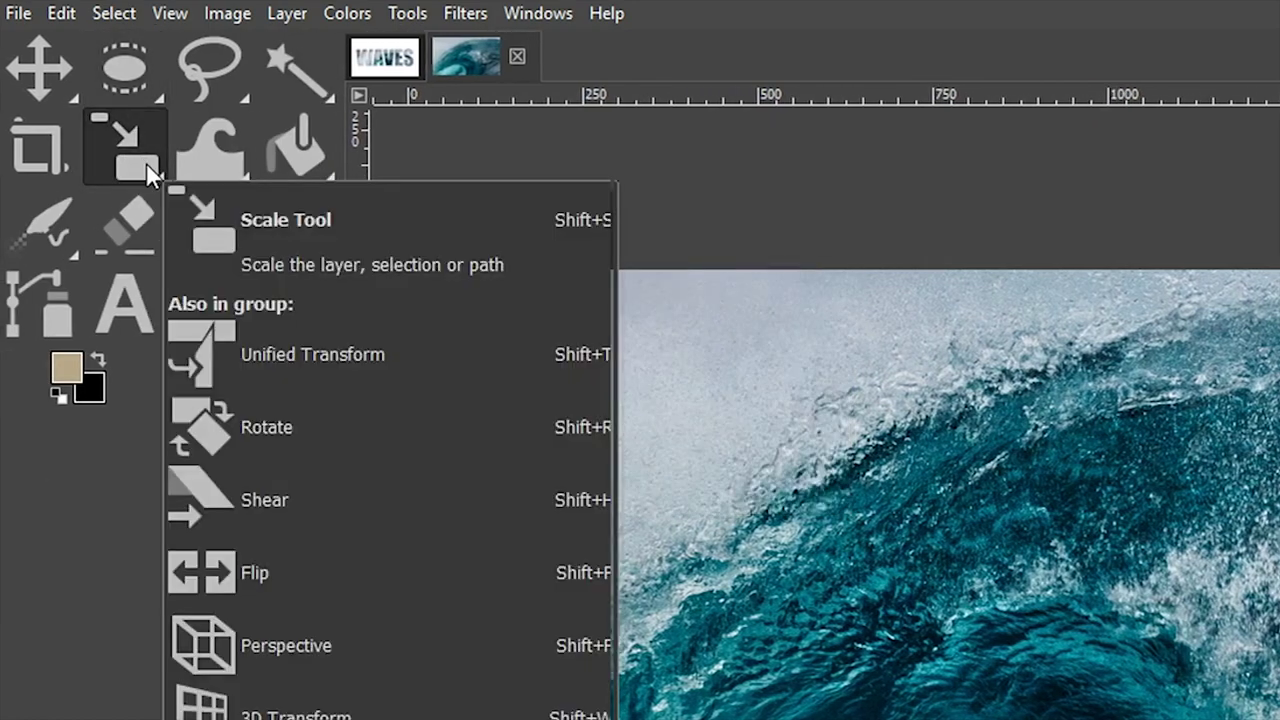
Step: Scale the wave photo layer from 6016 × 3384 down to 1920 × 1080 pixels
{"action": "left_click", "coordinate": [145, 155]}
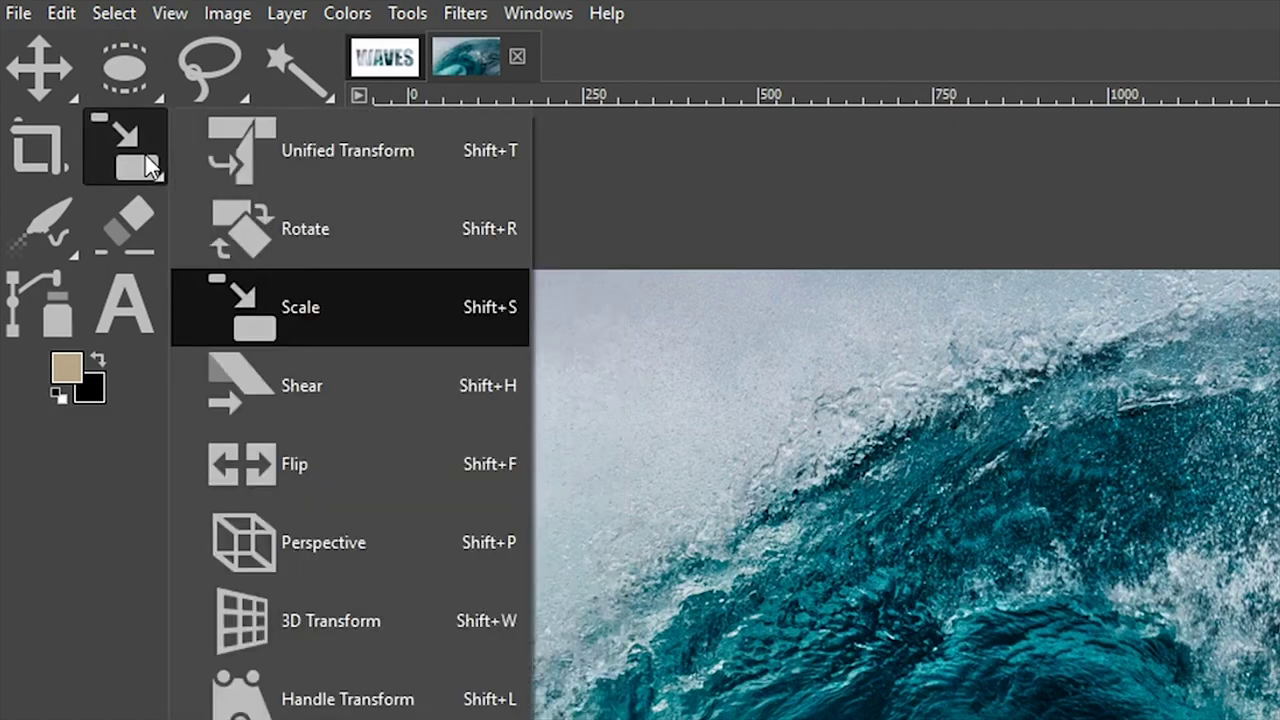
{"action": "left_click", "coordinate": [1060, 542]}
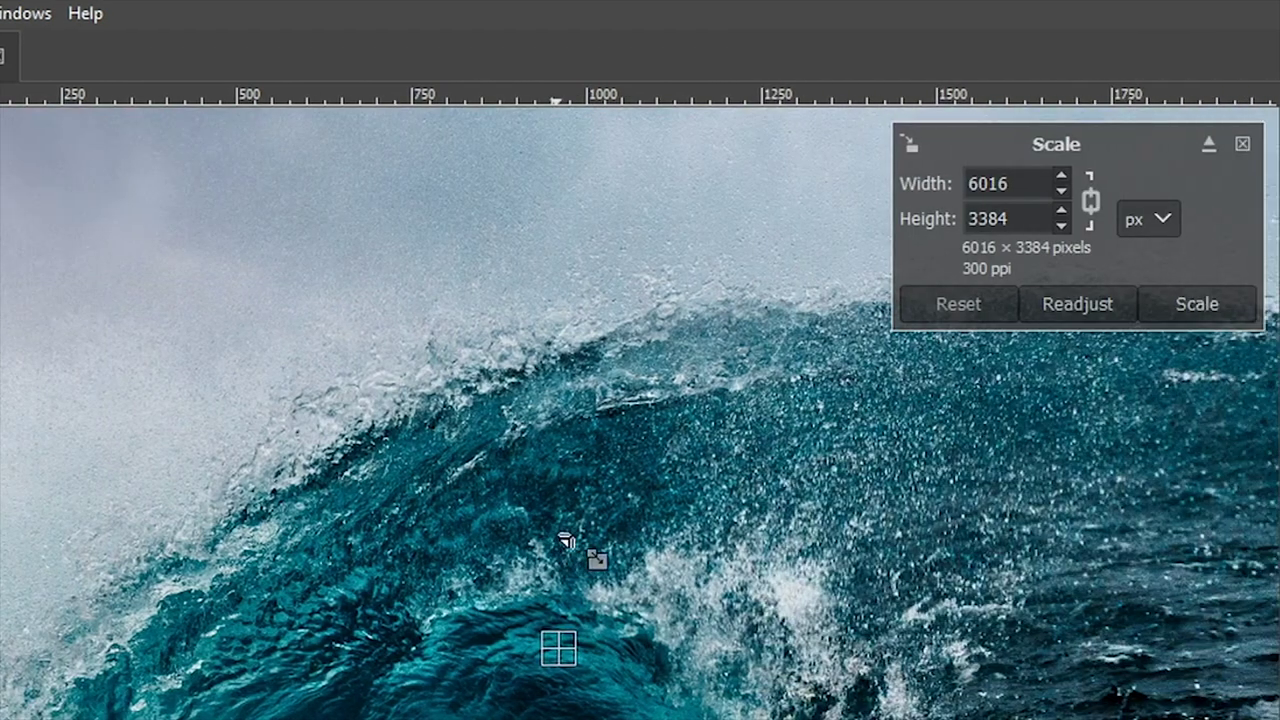
{"action": "double_click", "coordinate": [1025, 188]}
{"action": "type", "text": "1920"}
{"action": "key", "text": "Tab"}
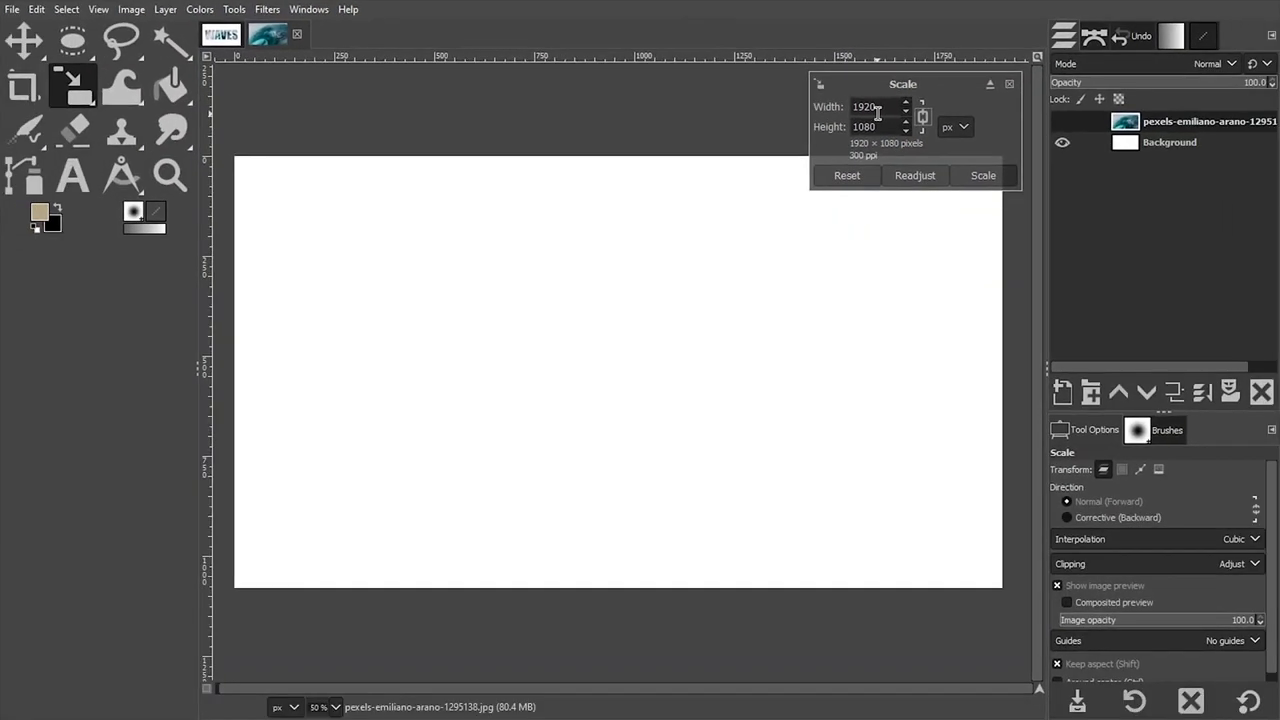
{"action": "left_click", "coordinate": [966, 179]}
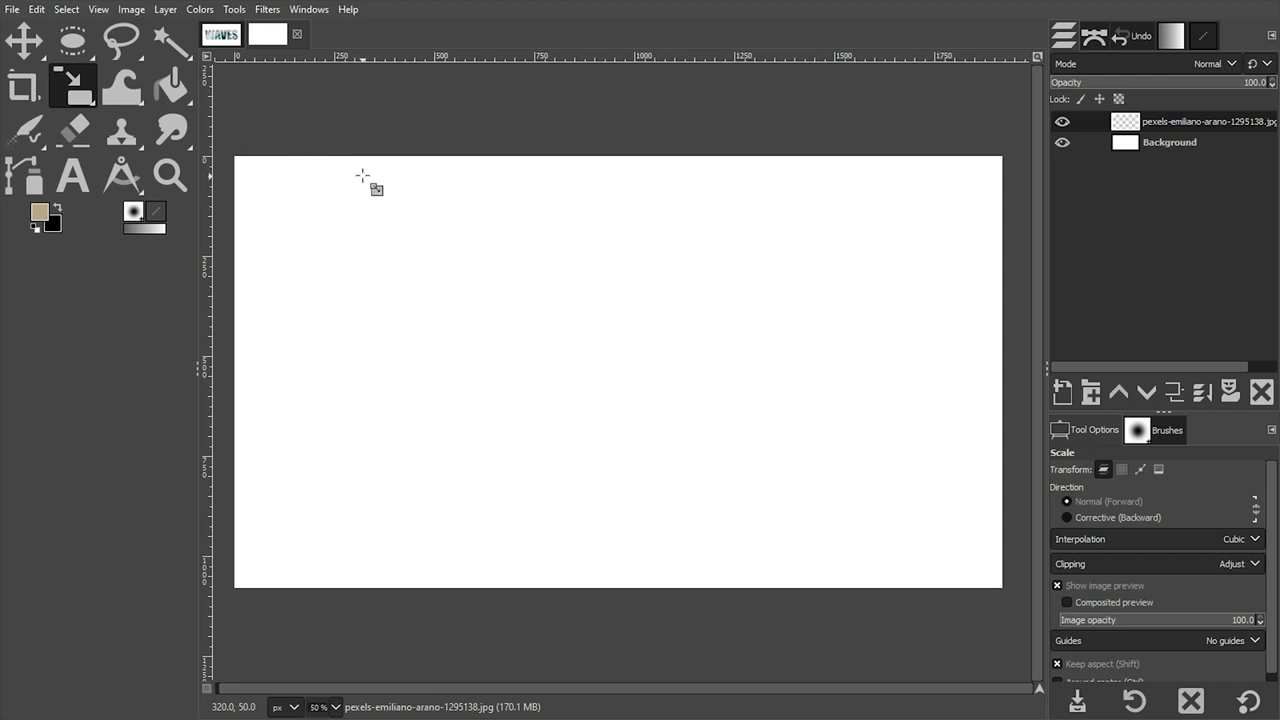
Step: Zoom out and pan to reveal the scaled wave layer sitting above-left of the canvas
{"action": "key", "text": "z"}
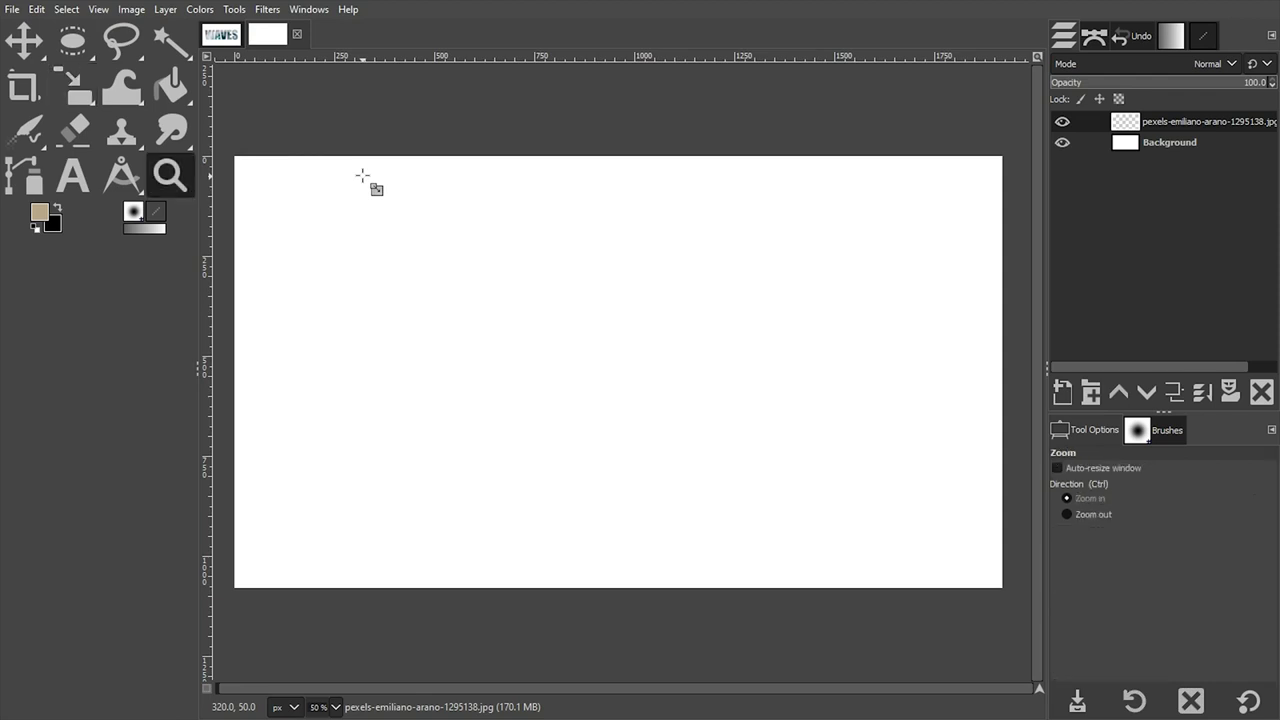
{"action": "left_click", "coordinate": [463, 208], "text": "ctrl"}
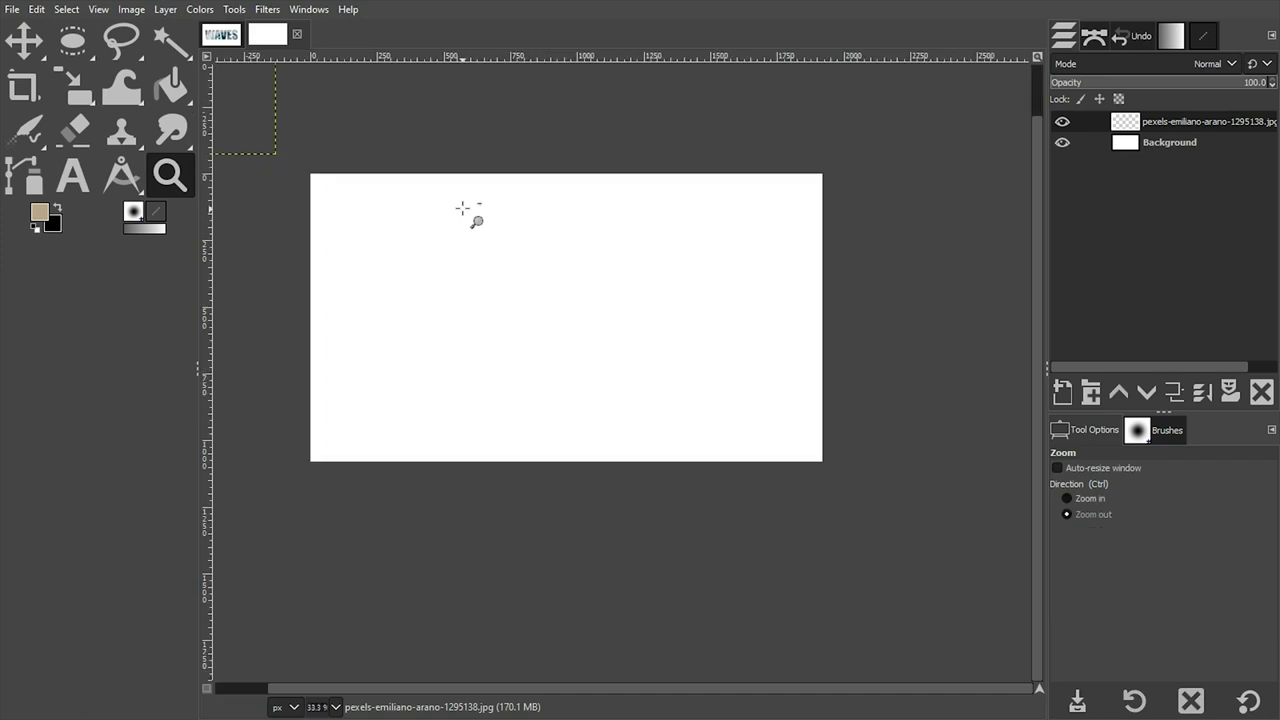
{"action": "left_click", "coordinate": [463, 208], "text": "ctrl"}
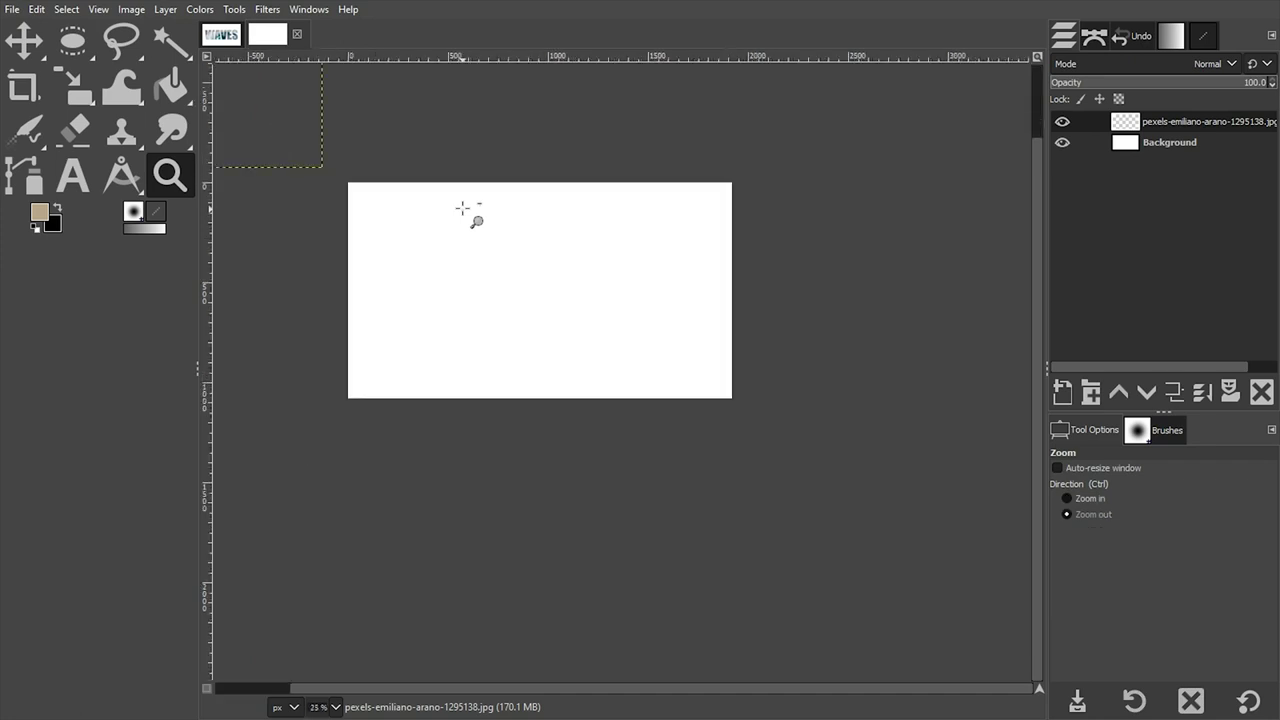
{"action": "left_click", "coordinate": [463, 208], "text": "ctrl"}
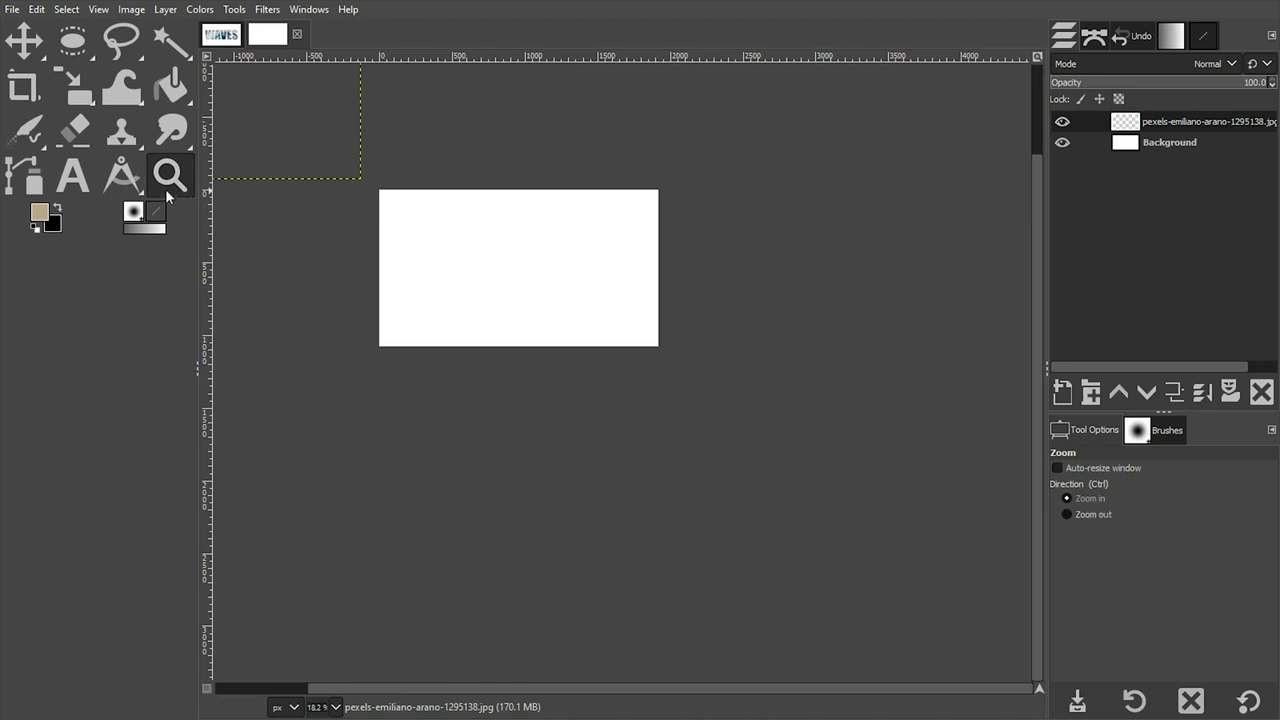
{"action": "left_click", "coordinate": [424, 216], "text": "ctrl"}
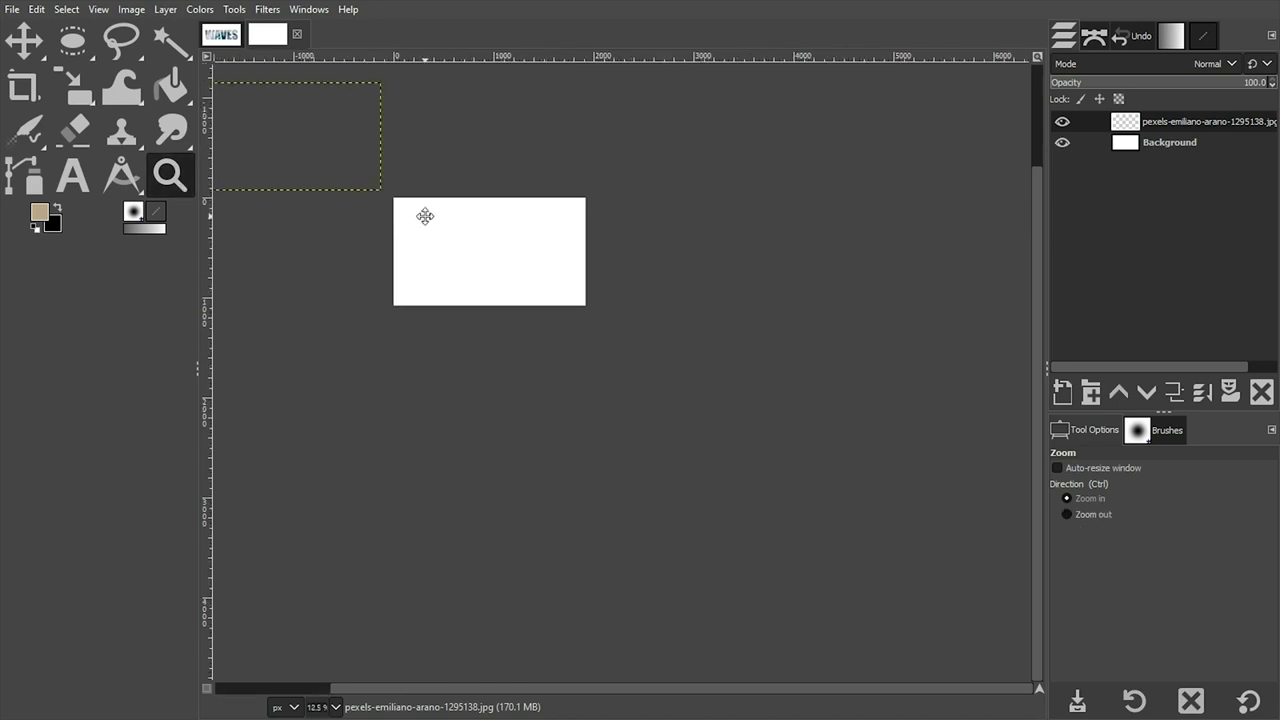
{"action": "left_click_drag", "start_coordinate": [424, 216], "coordinate": [609, 334]}
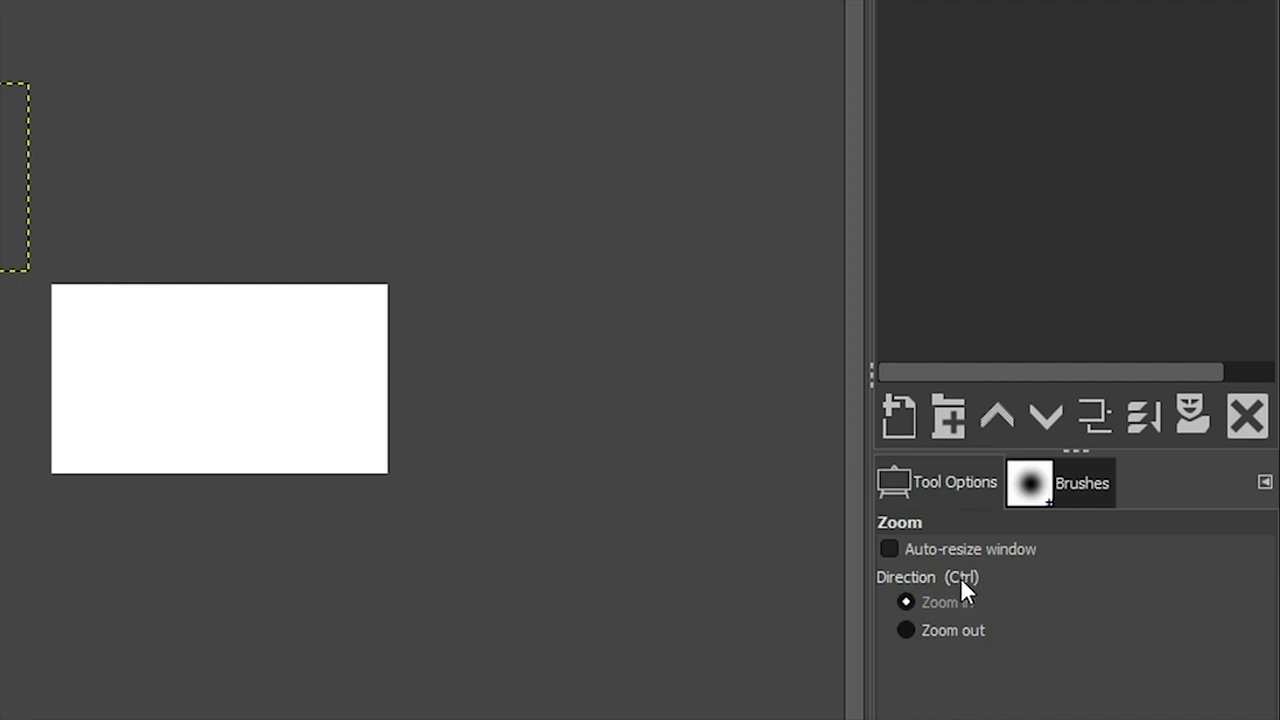
{"action": "left_click", "coordinate": [948, 632]}
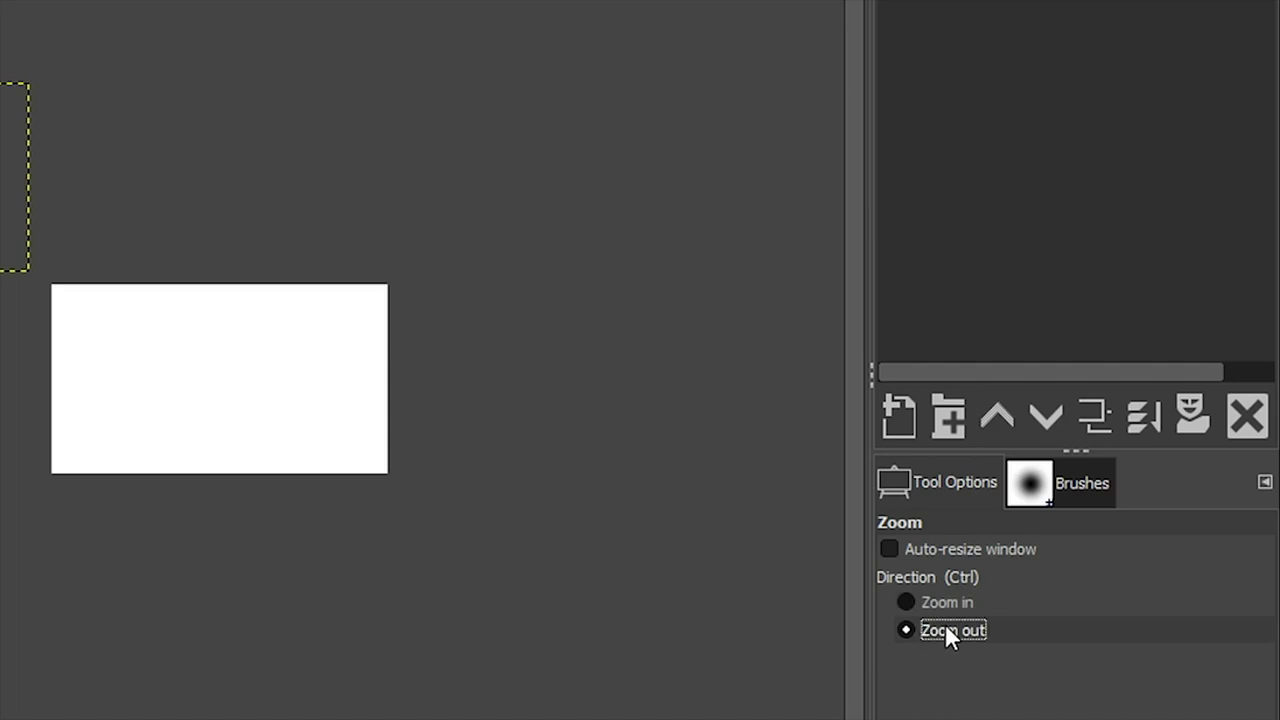
{"action": "left_click", "coordinate": [947, 602]}
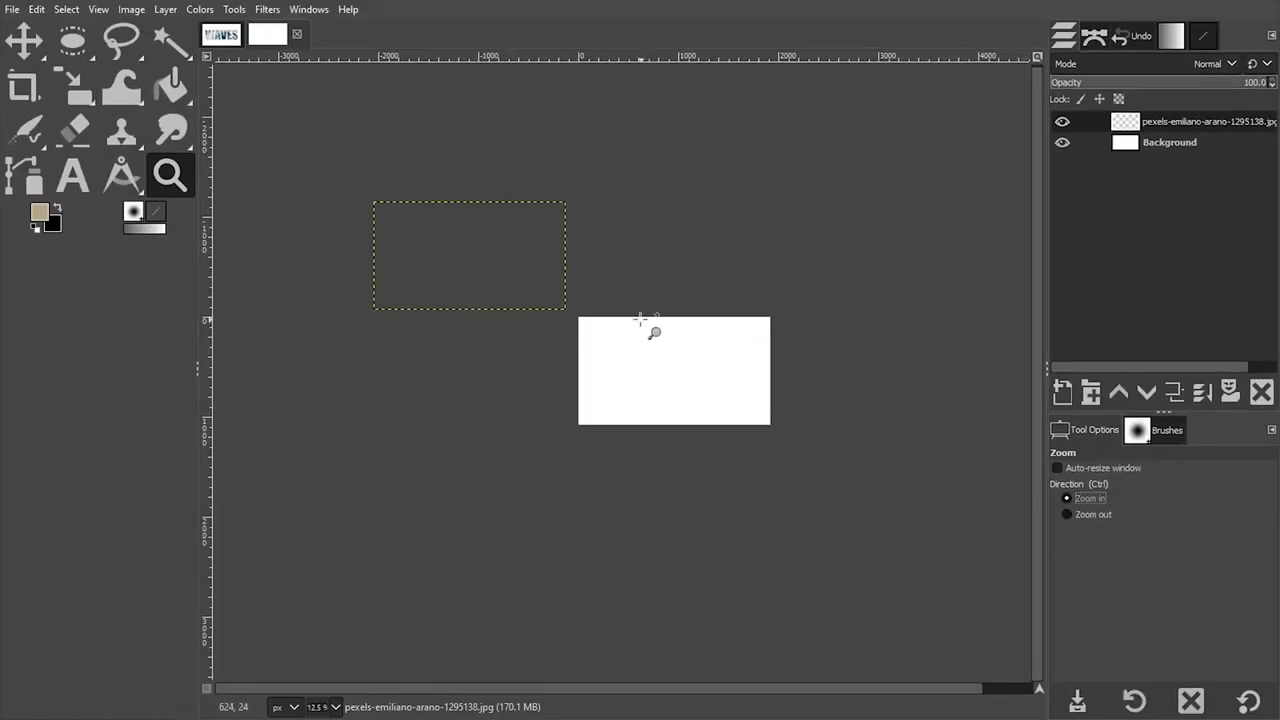
Step: Move the scaled wave layer onto the white canvas so it fills the image
{"action": "left_click", "coordinate": [30, 47]}
{"action": "left_click_drag", "start_coordinate": [460, 249], "coordinate": [462, 250]}
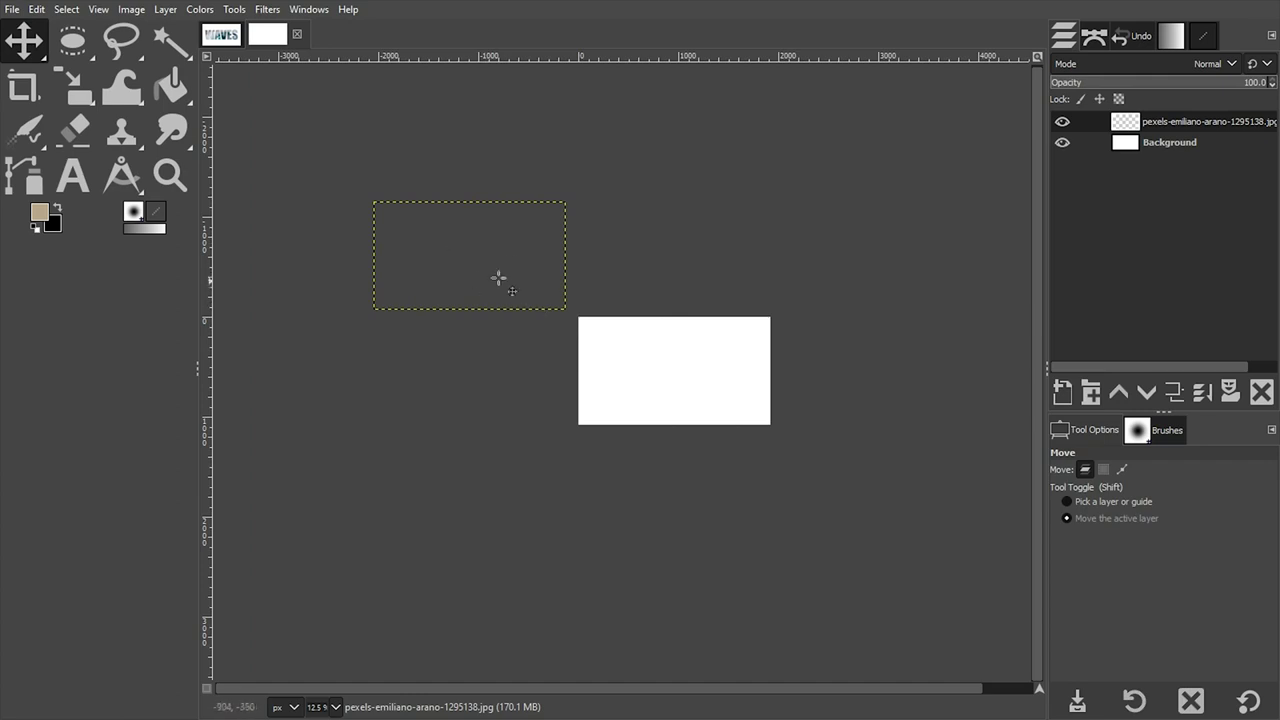
{"action": "left_click_drag", "start_coordinate": [467, 258], "coordinate": [686, 386]}
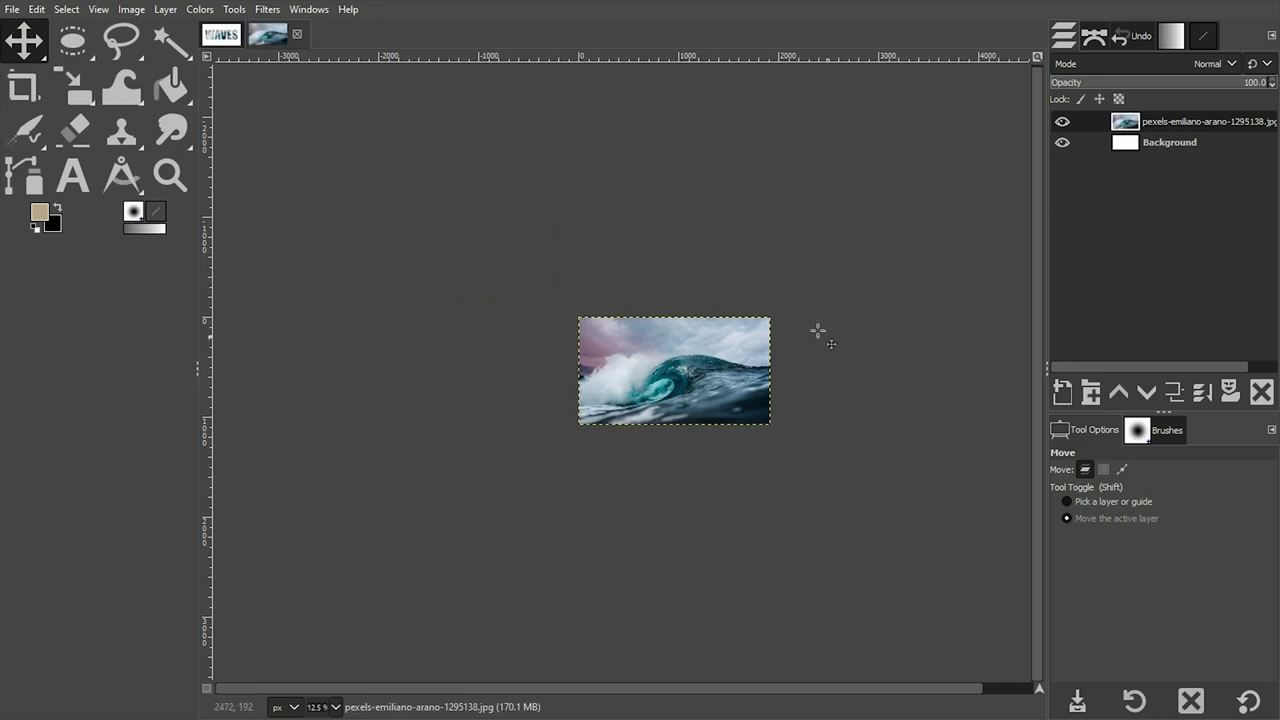
Step: Zoom in on the wave image to 50%
{"action": "left_click", "coordinate": [176, 184]}
{"action": "left_click", "coordinate": [688, 359]}
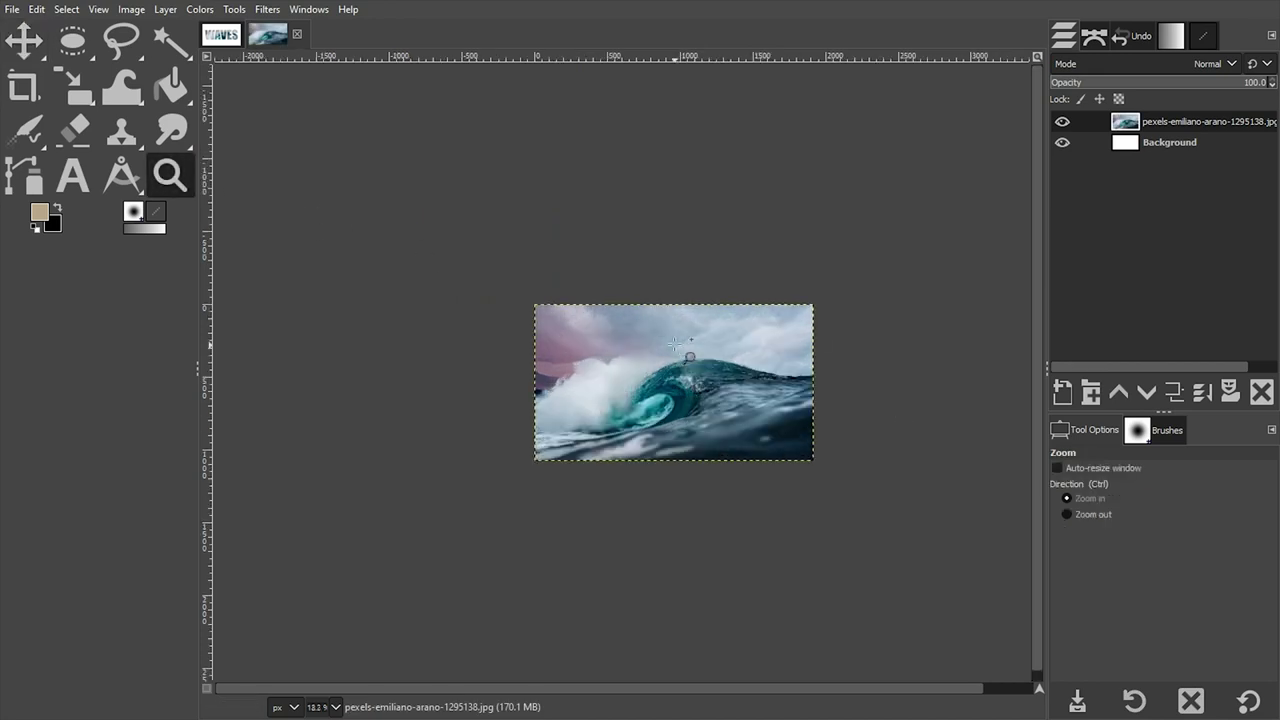
{"action": "left_click", "coordinate": [688, 359]}
{"action": "left_click", "coordinate": [688, 359]}
{"action": "left_click", "coordinate": [730, 409]}
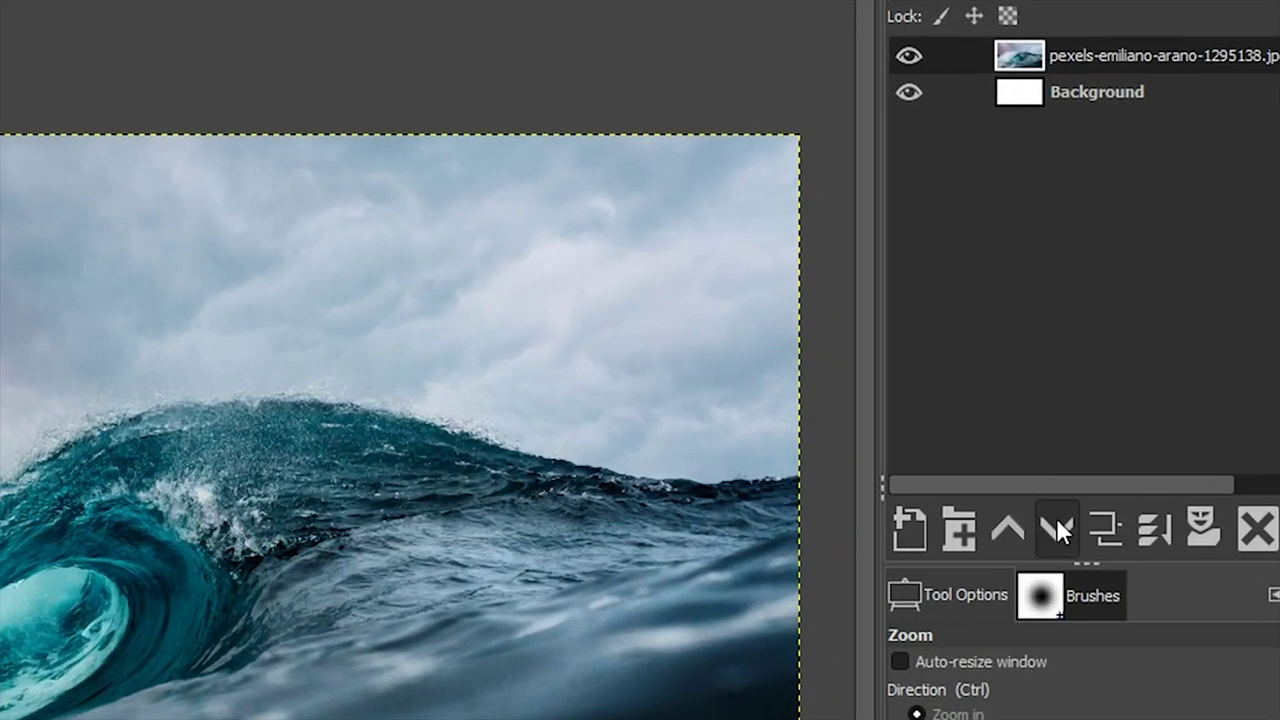
Step: Lower the wave photo below Background, then add tan 600 px Impact Condensed 'WAVES' text and reposition it
{"action": "left_click", "coordinate": [1056, 520]}
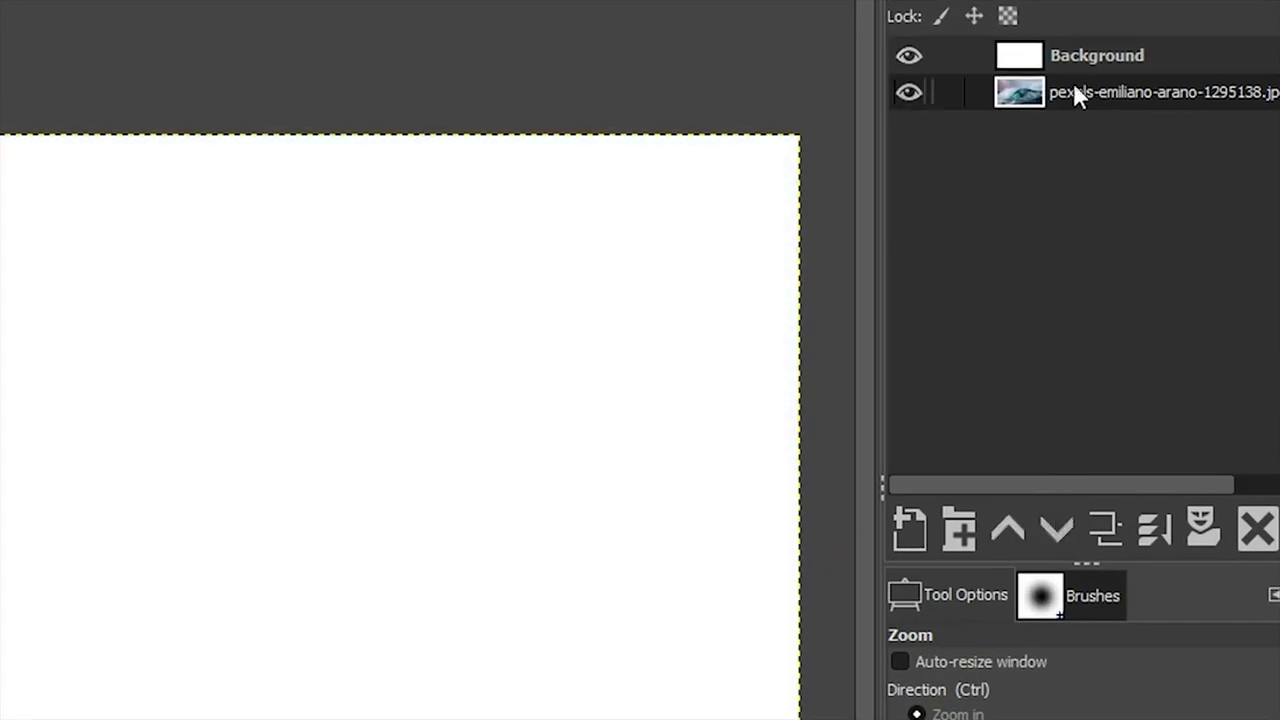
{"action": "left_click", "coordinate": [1170, 52]}
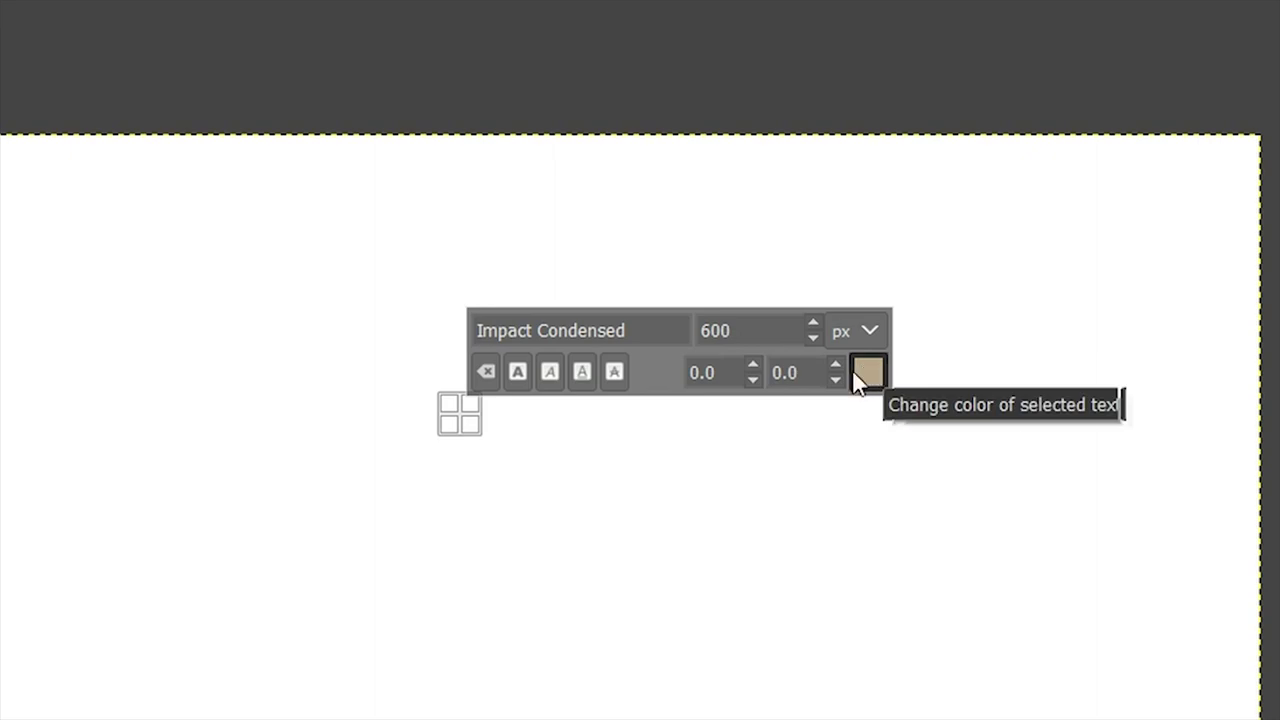
{"action": "left_click", "coordinate": [867, 368]}
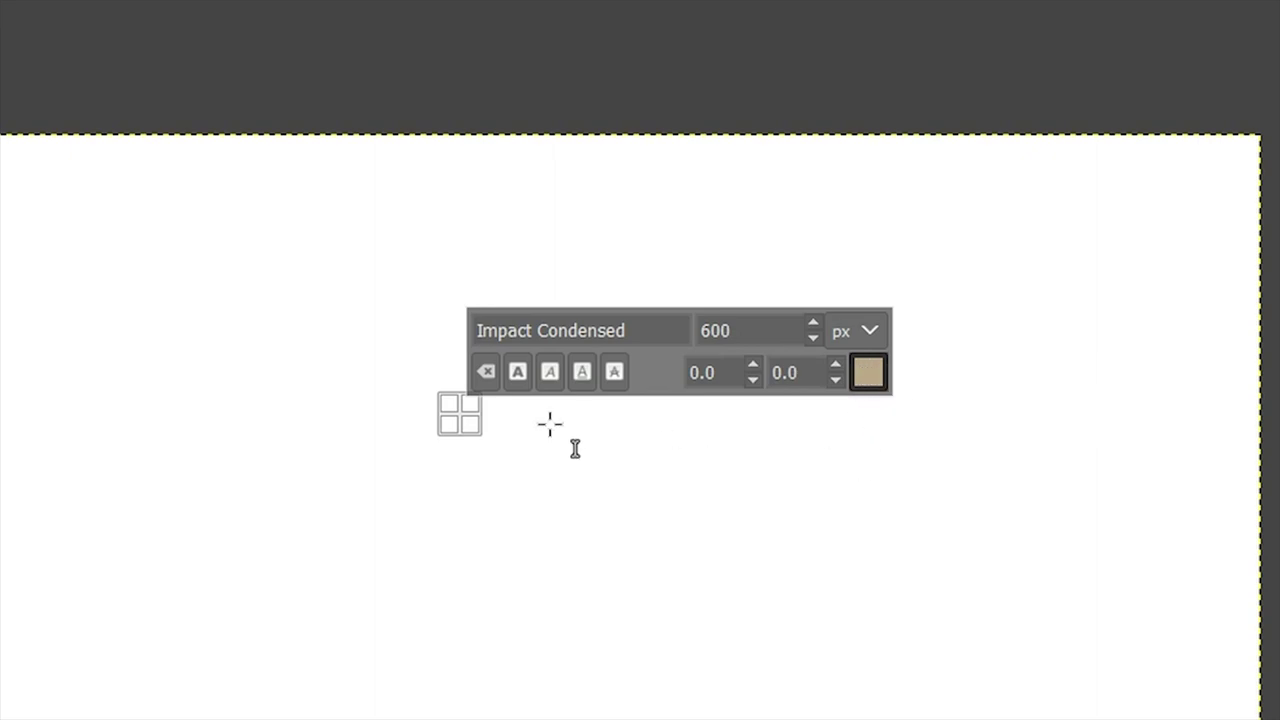
{"action": "type", "text": "WAVE"}
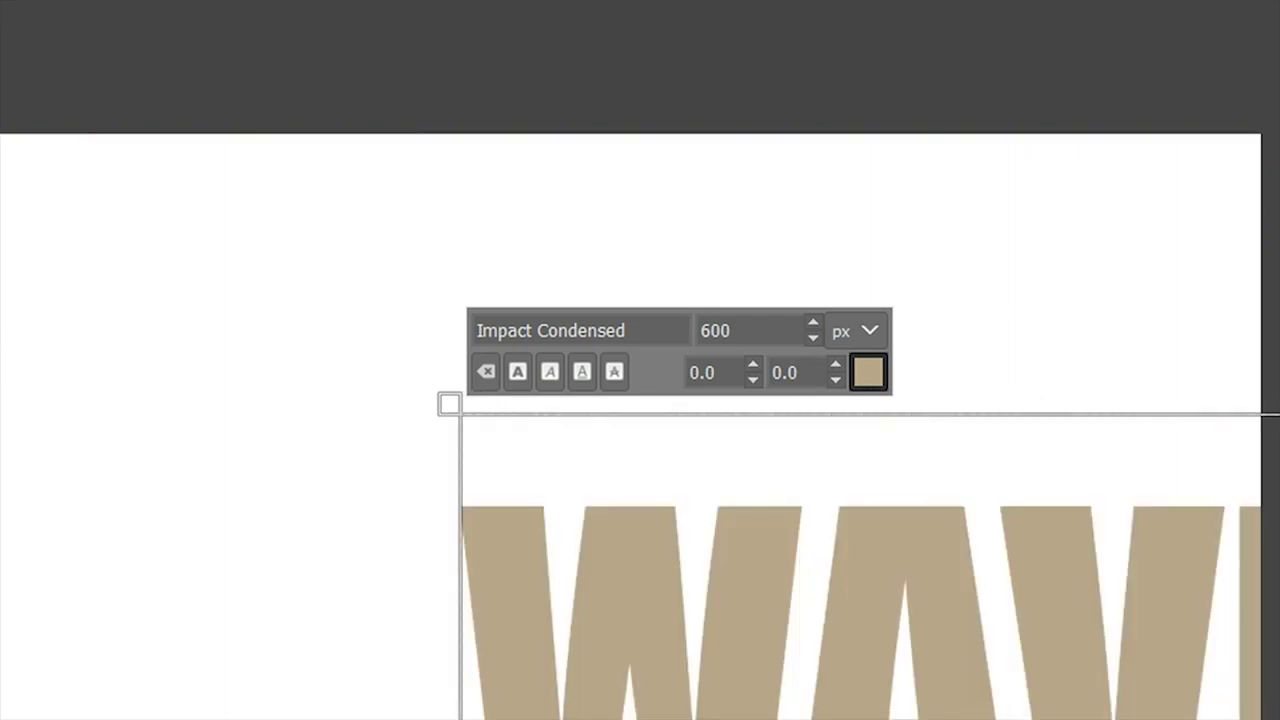
{"action": "key", "text": "Escape"}
{"action": "key", "text": "m"}
{"action": "left_click_drag", "start_coordinate": [709, 623], "coordinate": [330, 470]}
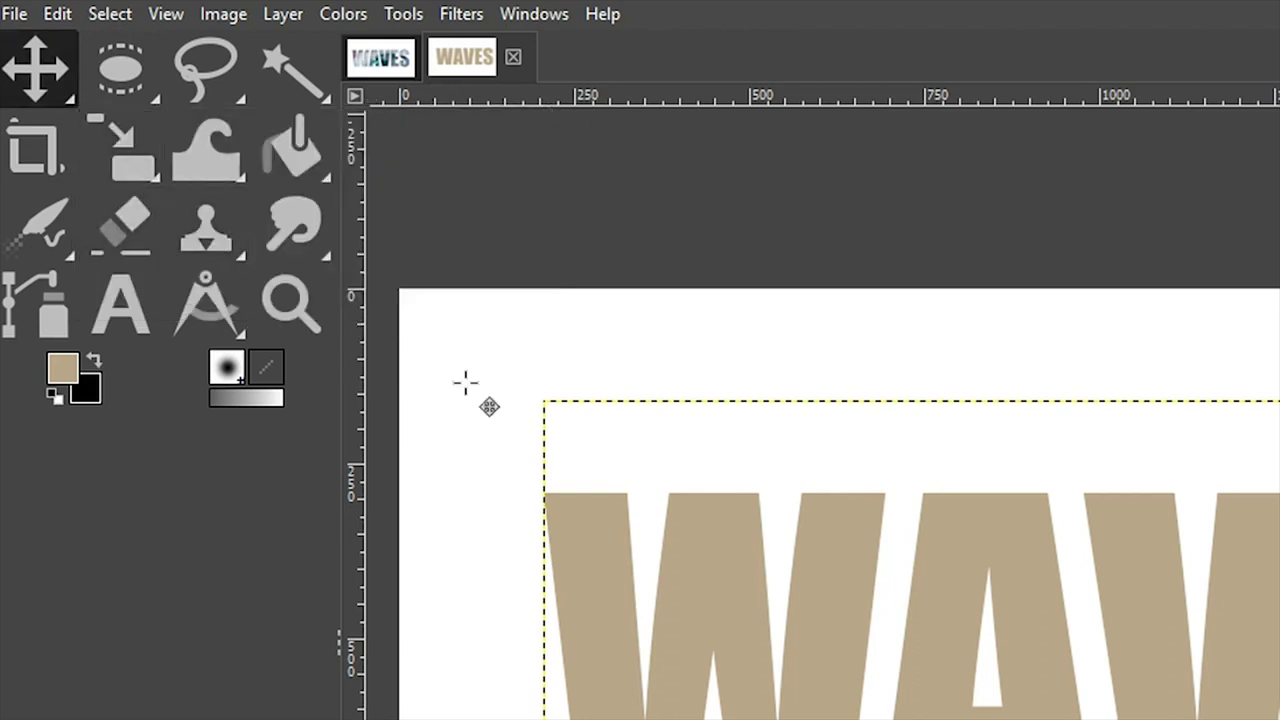
Step: Centre the WAVES text horizontally and vertically, aligned relative to the first item
{"action": "key", "text": "q"}
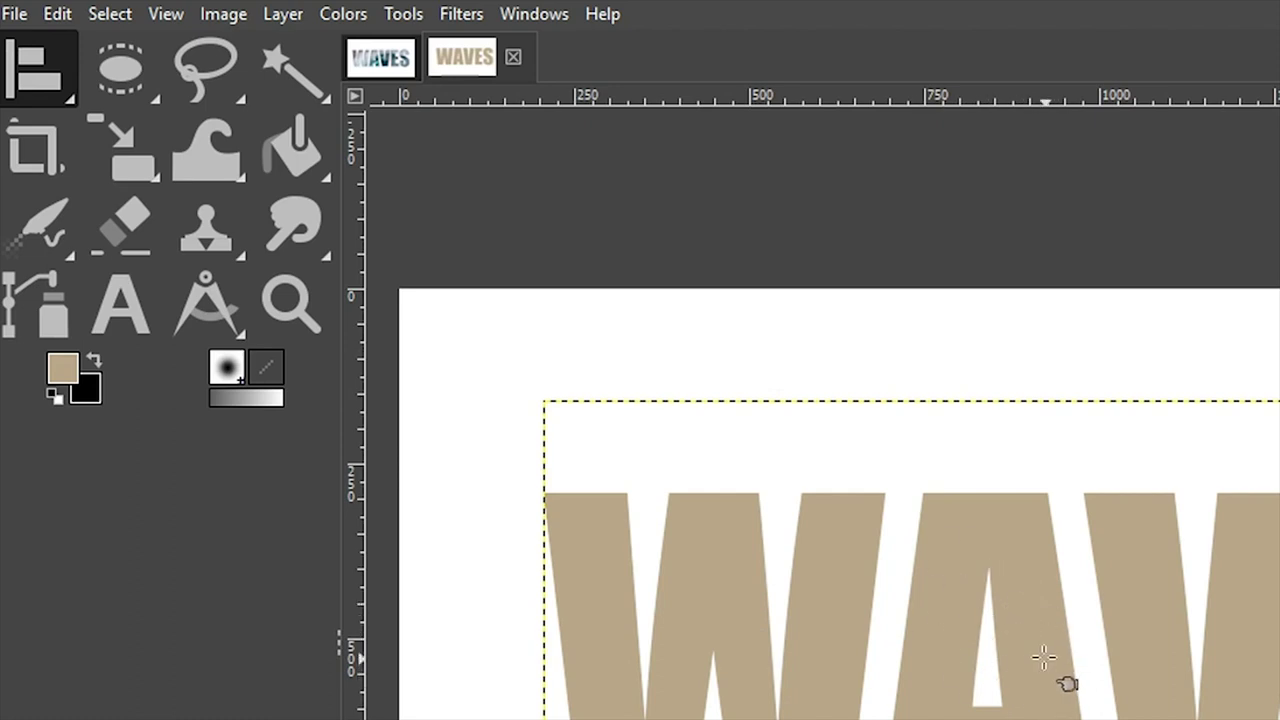
{"action": "left_click", "coordinate": [1031, 634]}
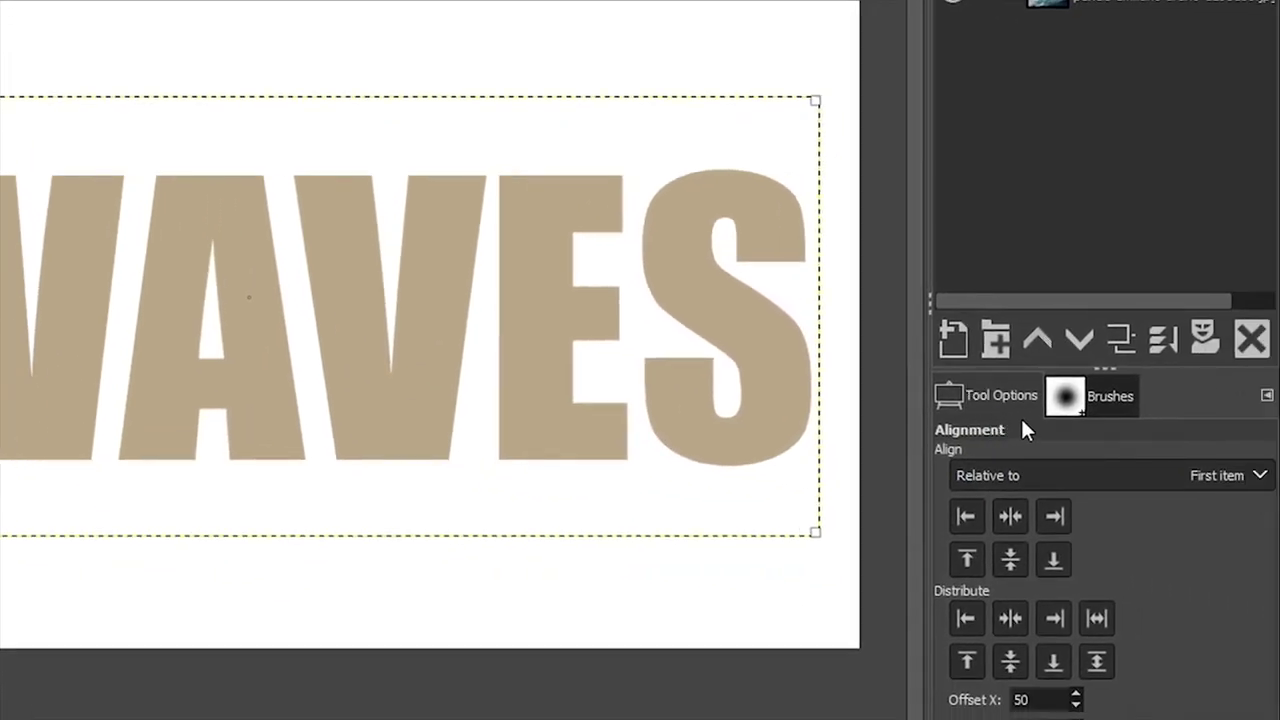
{"action": "left_click", "coordinate": [1004, 476]}
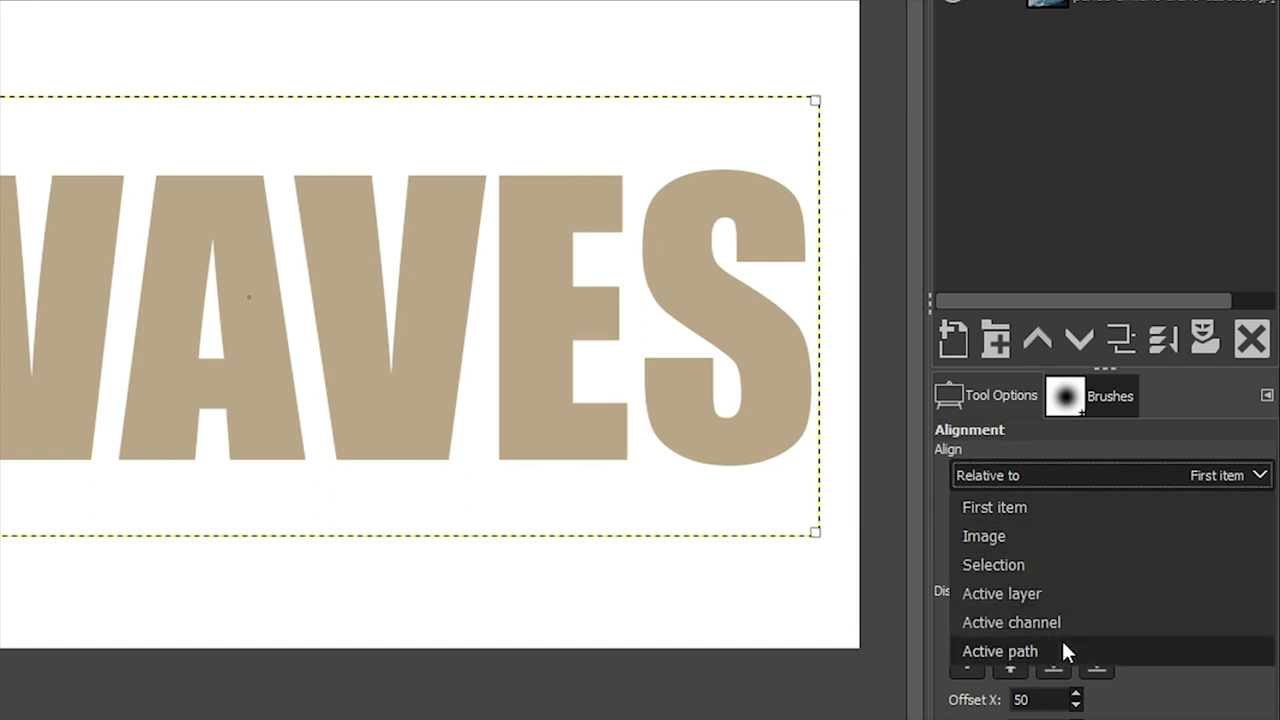
{"action": "left_click", "coordinate": [1068, 507]}
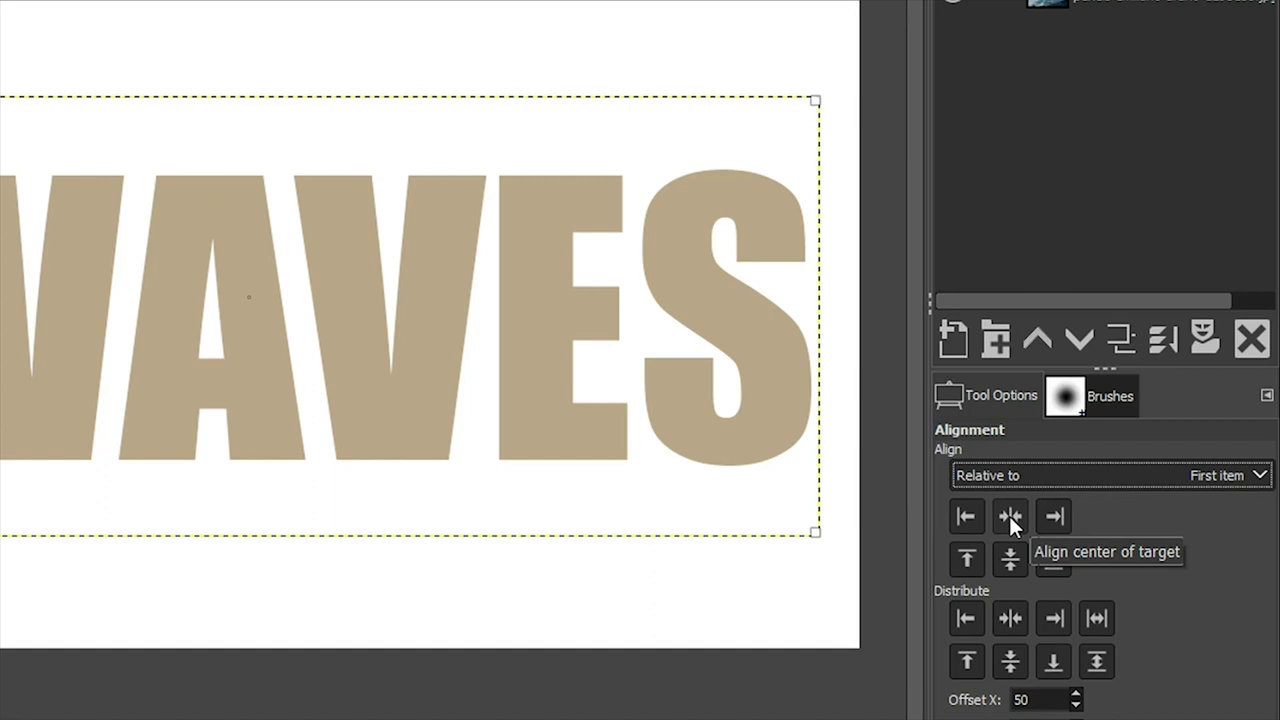
{"action": "left_click", "coordinate": [1009, 516]}
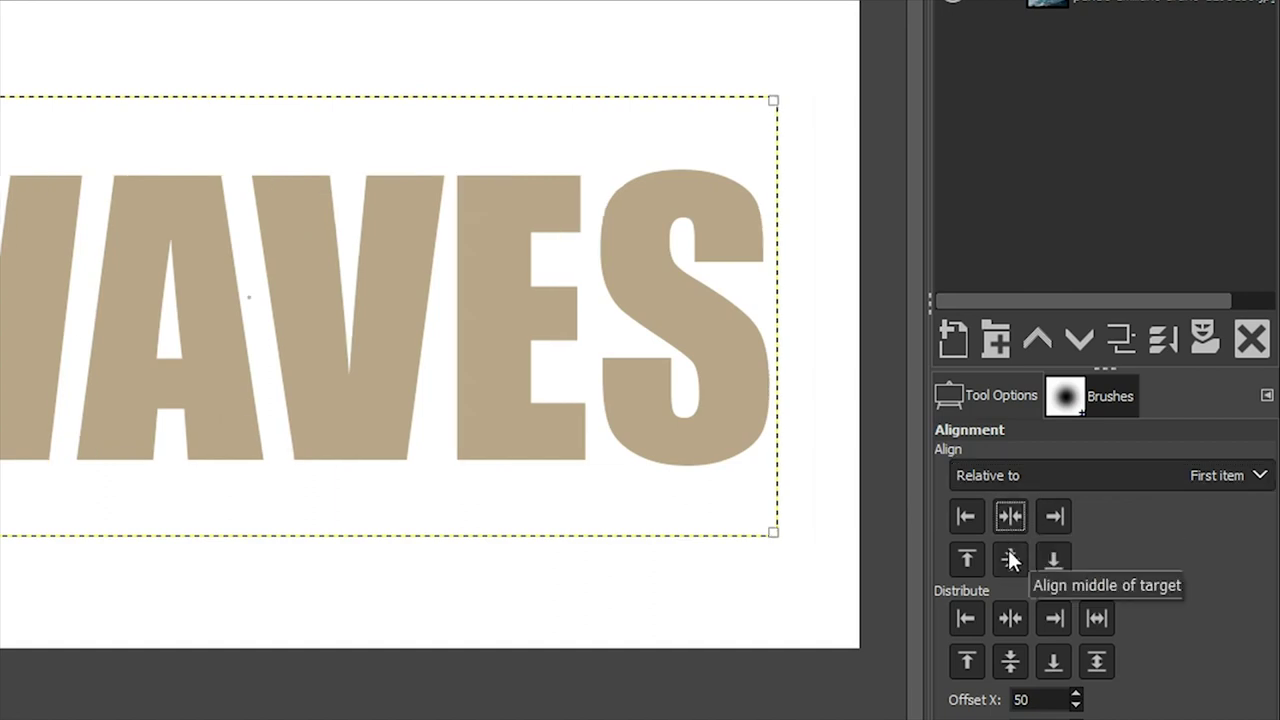
{"action": "left_click", "coordinate": [1008, 552]}
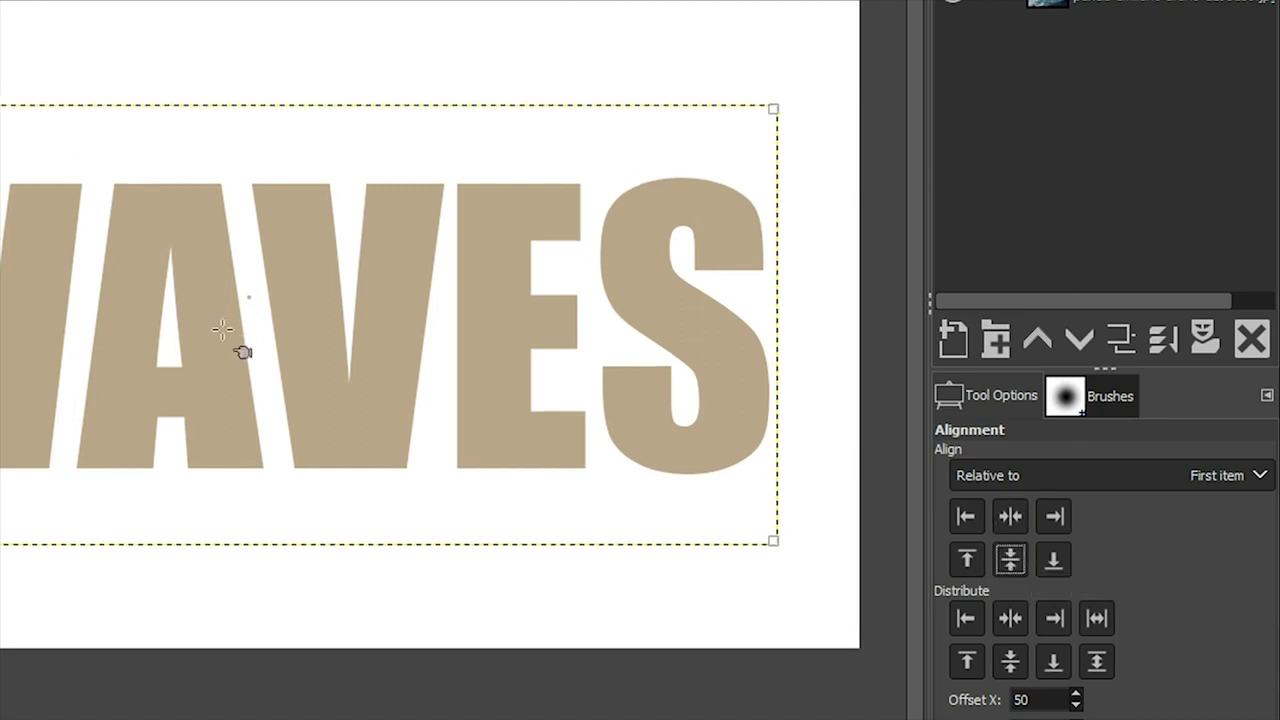
{"action": "key", "text": "m"}
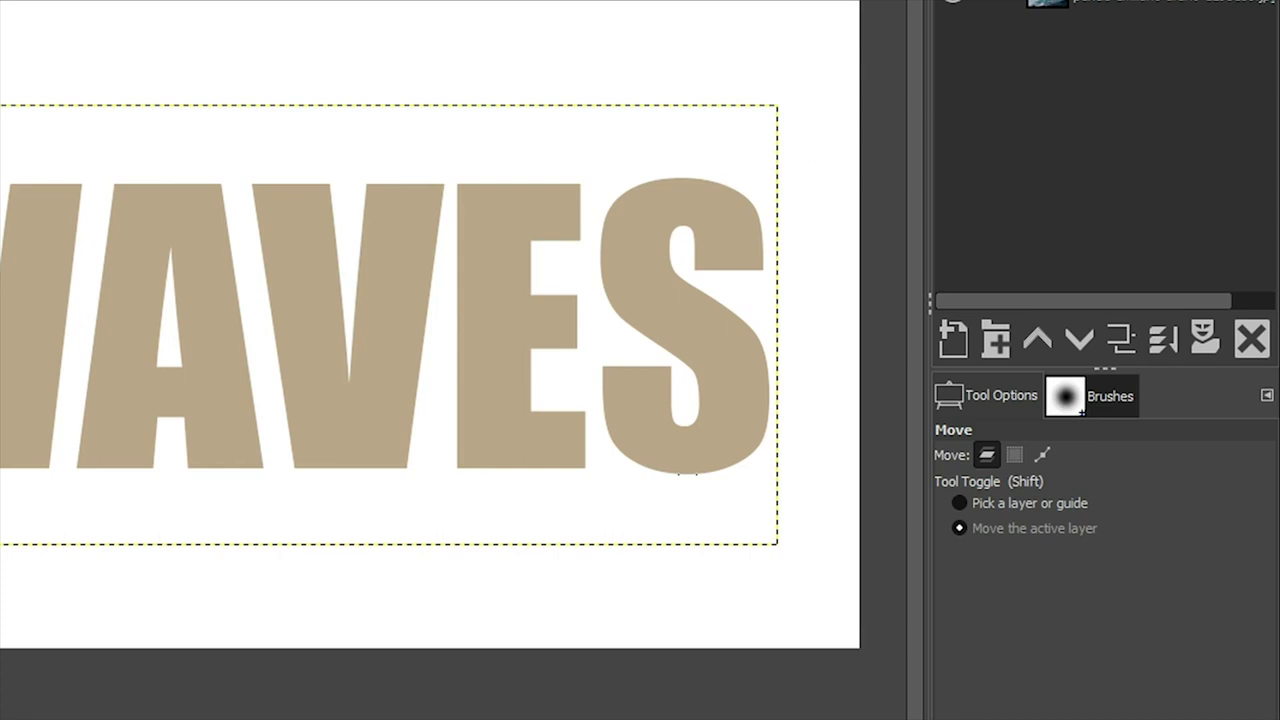
Step: Create a selection from the WAVES letter shapes with Alpha to Selection
{"action": "right_click", "coordinate": [1100, 2]}
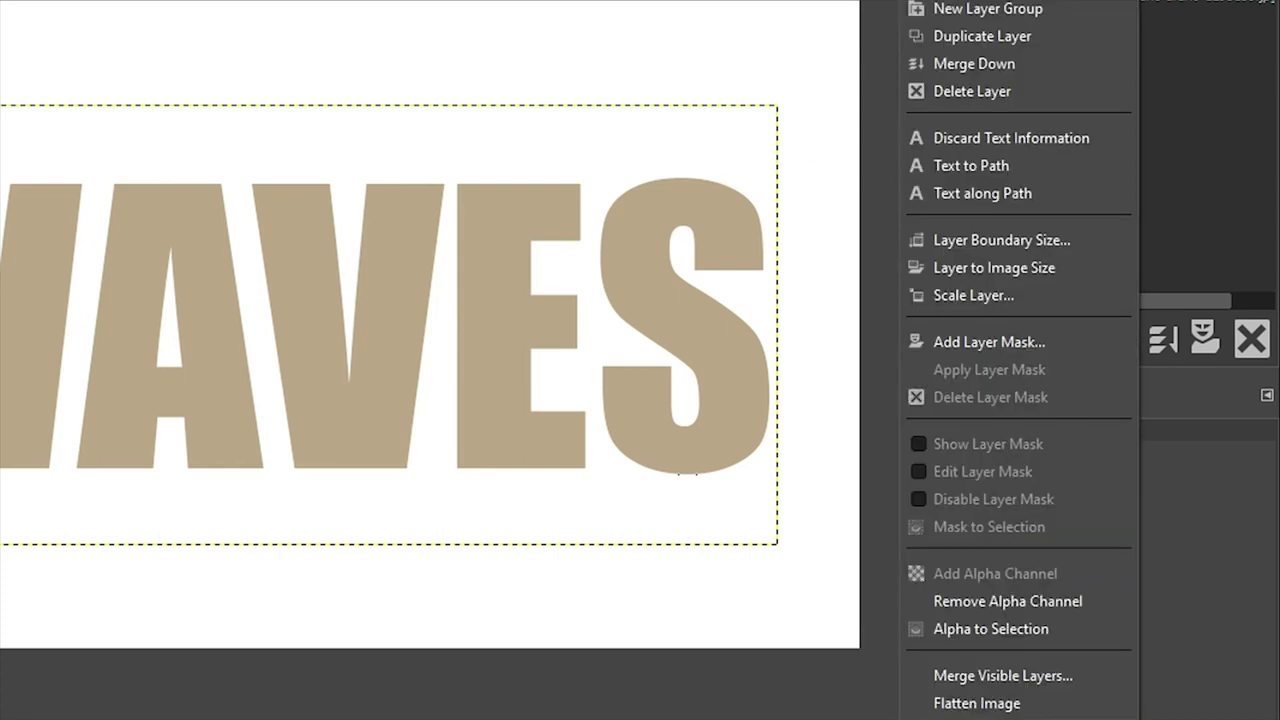
{"action": "left_click", "coordinate": [1031, 631]}
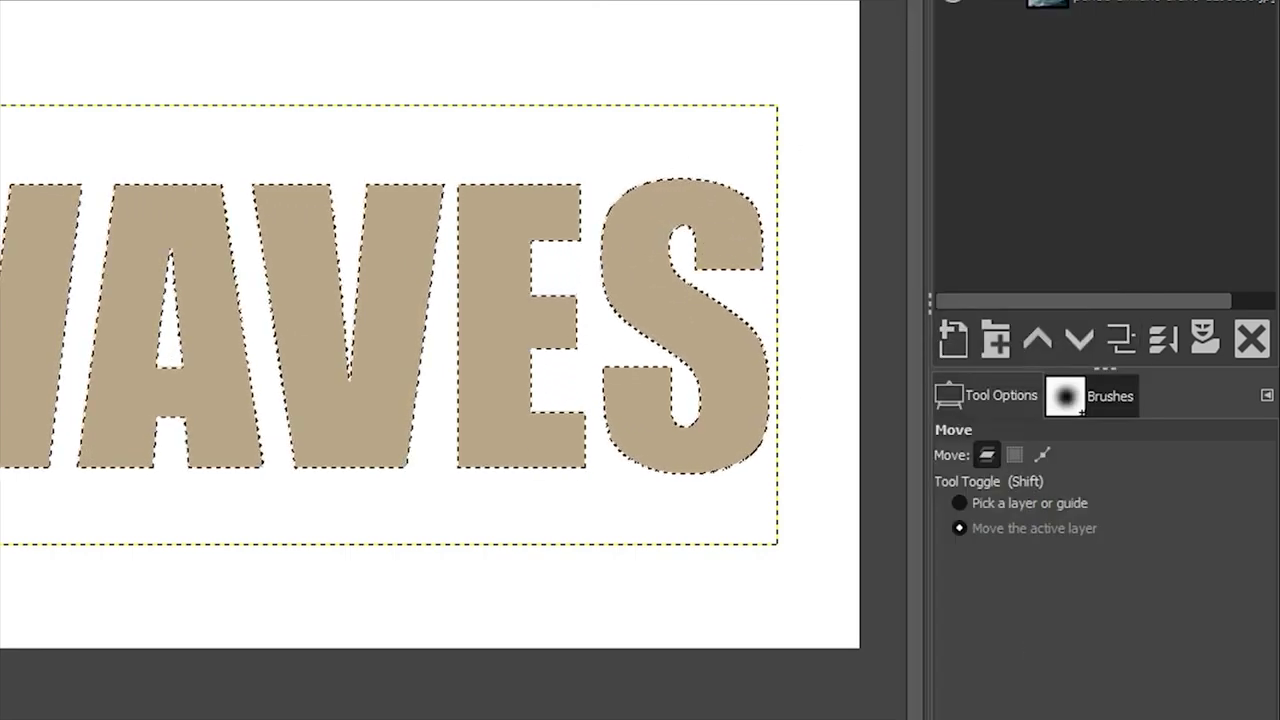
{"action": "left_click", "coordinate": [1181, 78]}
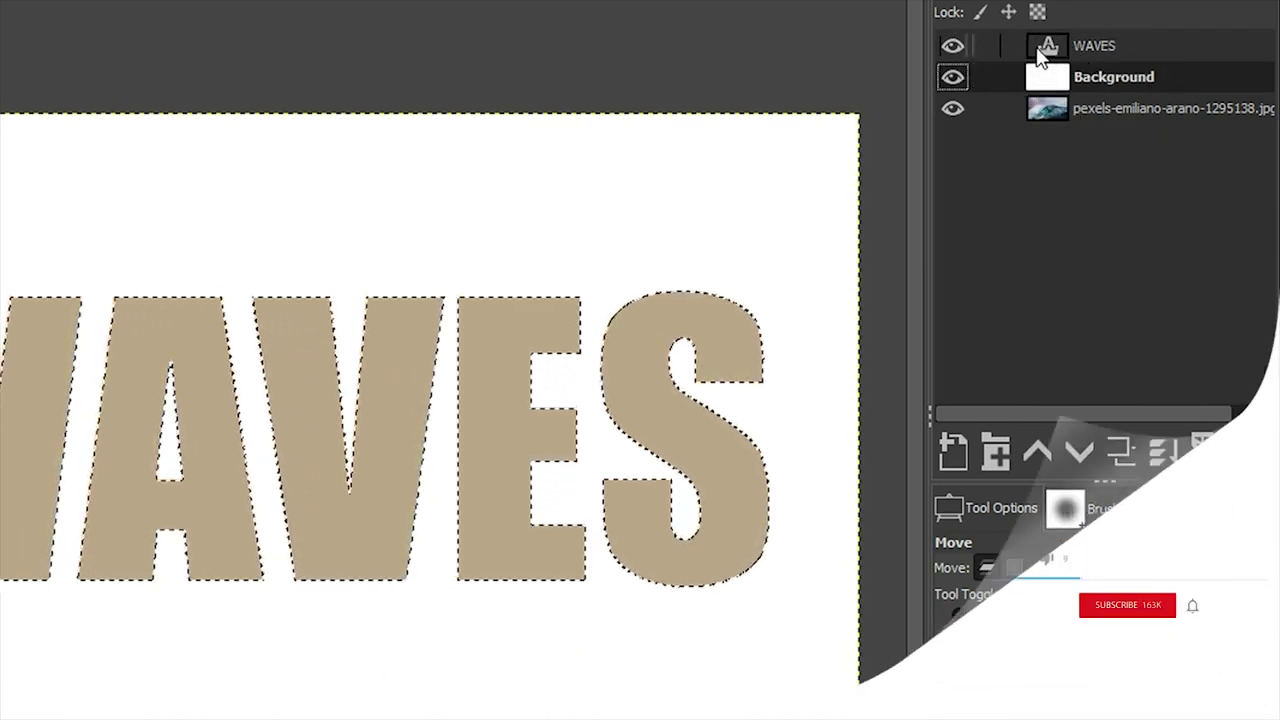
Step: Hide the WAVES text layer and drag it to the bottom of the layer stack
{"action": "left_click", "coordinate": [953, 42]}
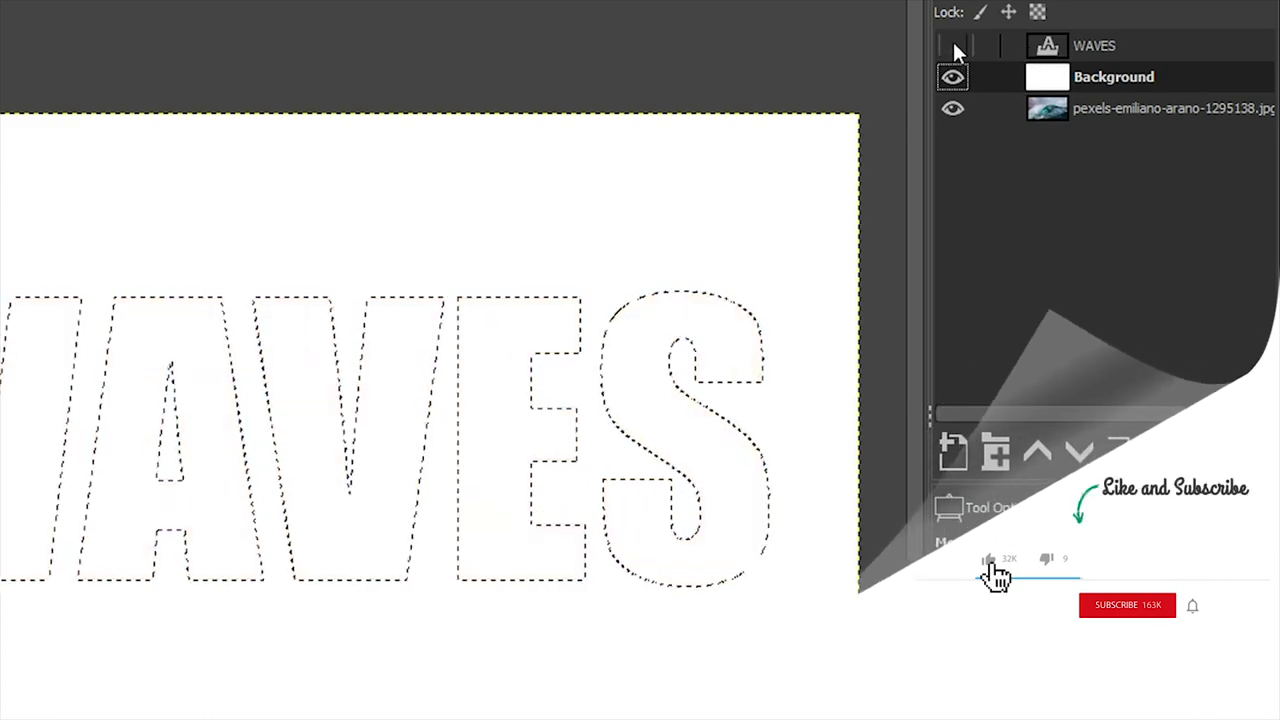
{"action": "left_click", "coordinate": [1141, 44]}
{"action": "left_click_drag", "start_coordinate": [1149, 54], "coordinate": [1146, 138]}
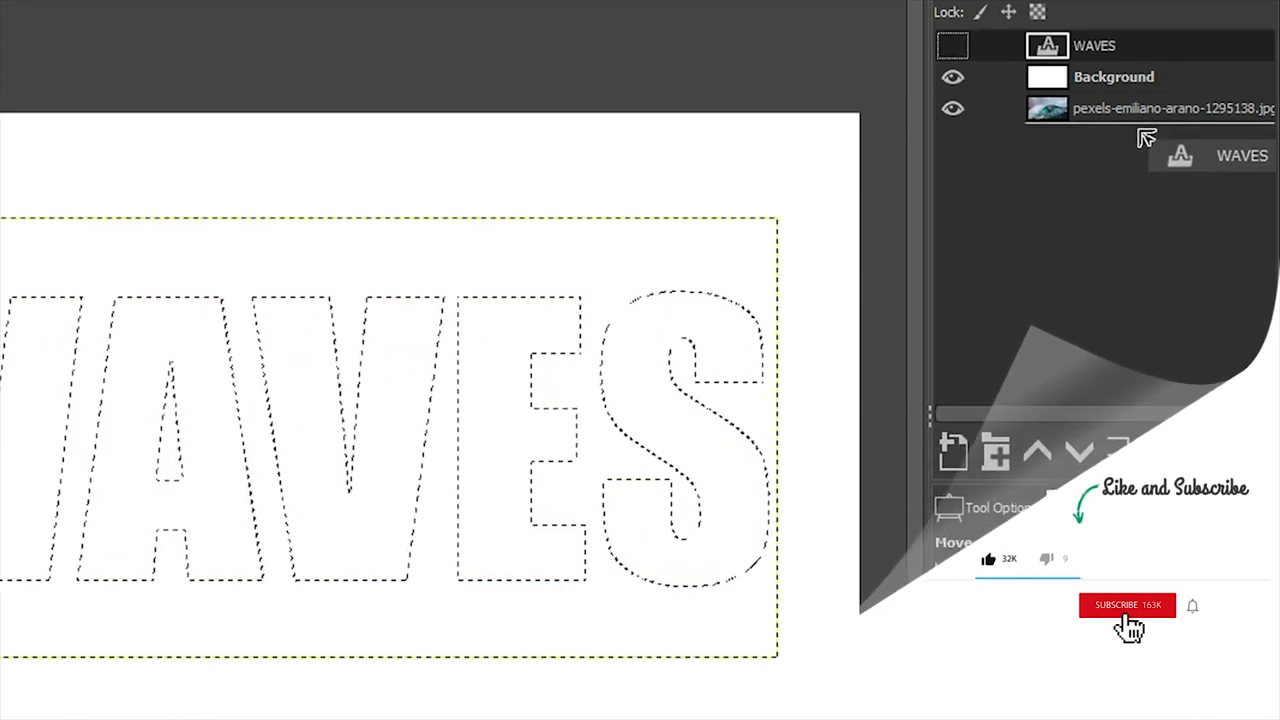
{"action": "left_click_drag", "start_coordinate": [1139, 131], "coordinate": [1137, 131]}
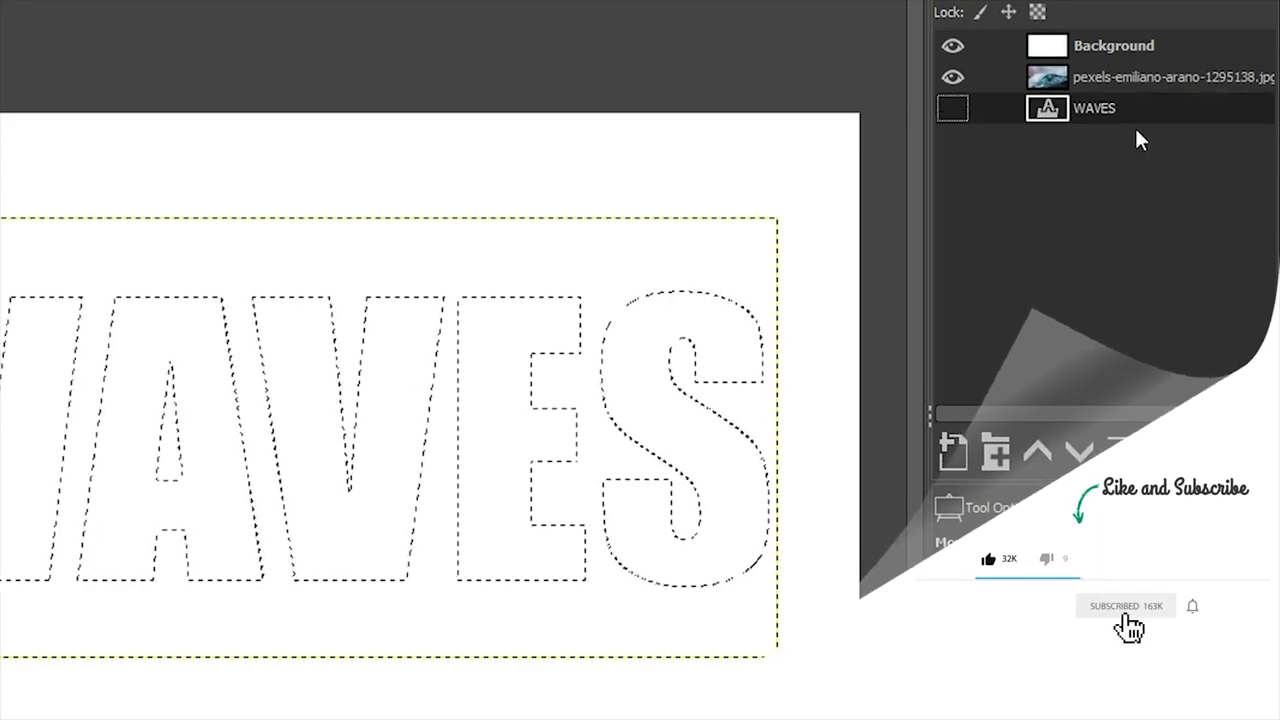
{"action": "left_click", "coordinate": [1174, 46]}
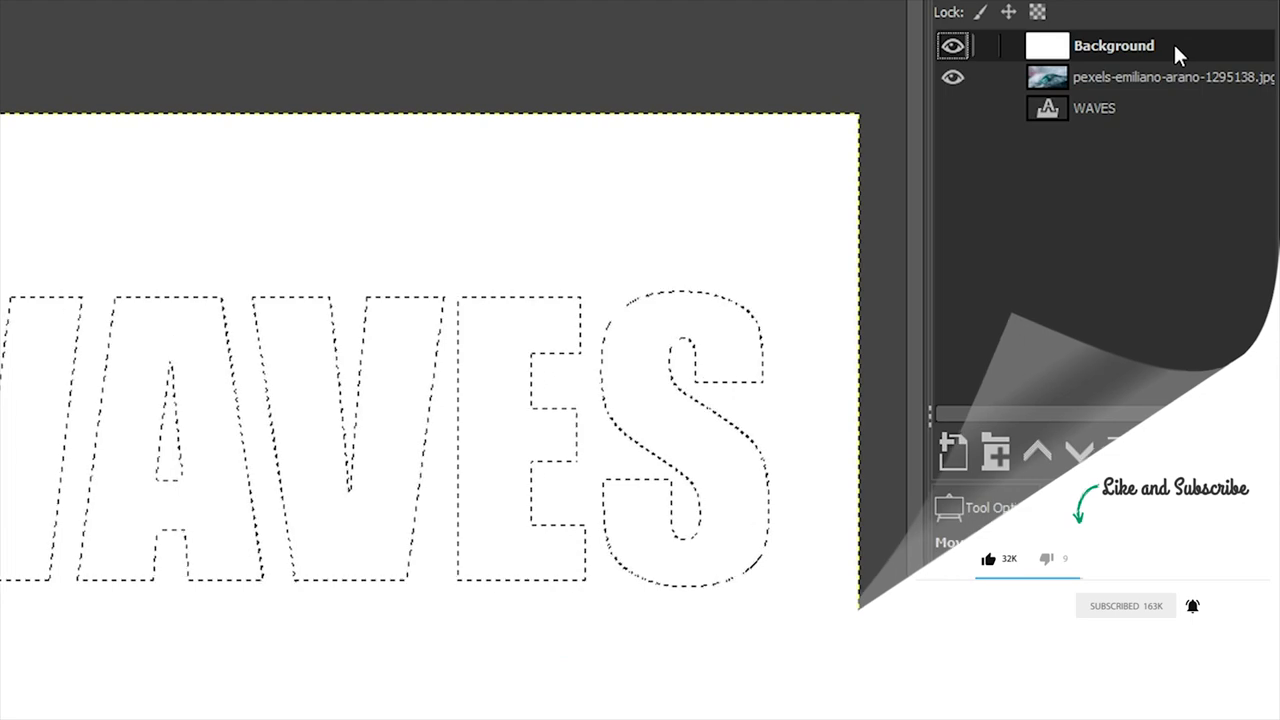
{"action": "right_click", "coordinate": [1173, 42]}
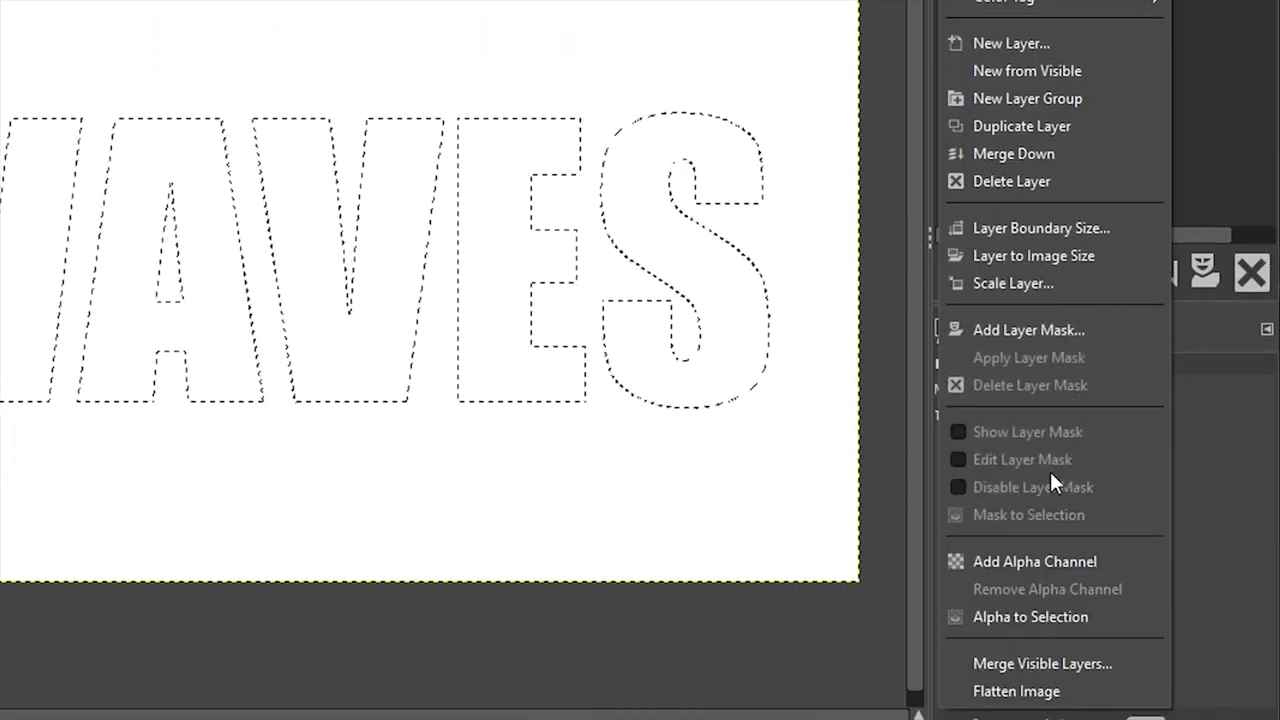
Step: Add an alpha channel to the white Background, delete the WAVES letter shapes, and deselect
{"action": "left_click", "coordinate": [1038, 560]}
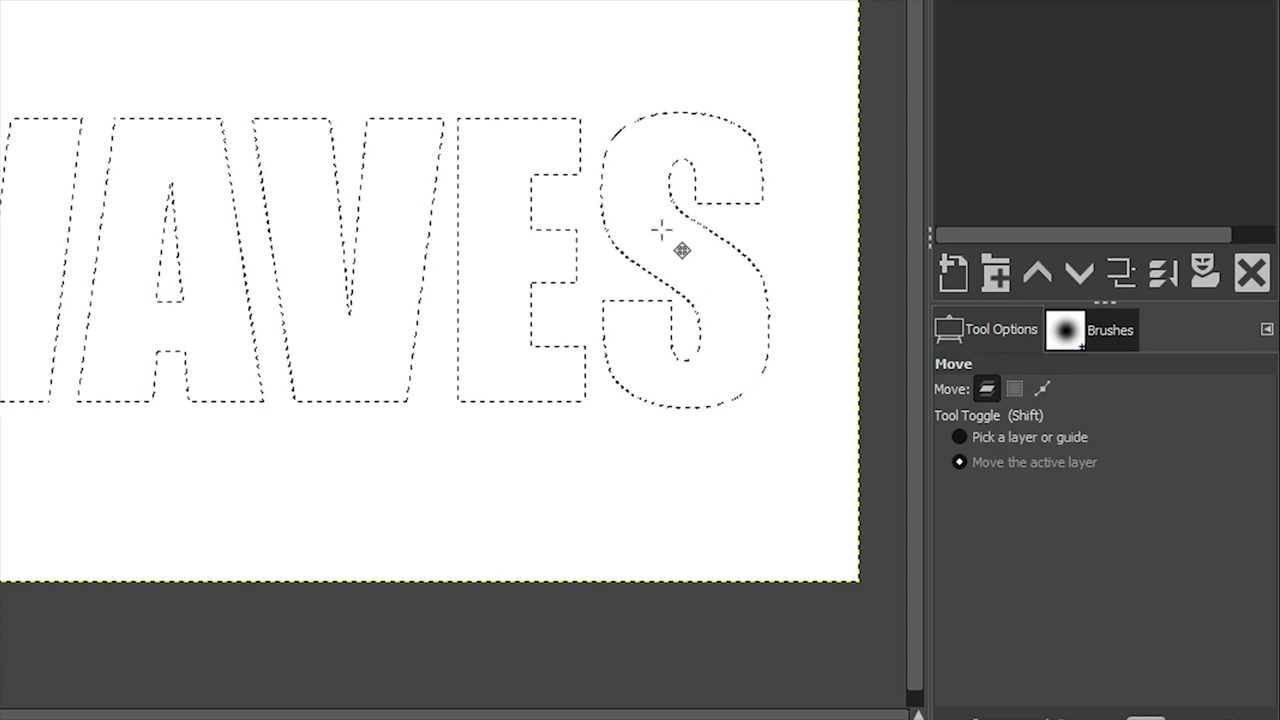
{"action": "key", "text": "ctrl+v"}
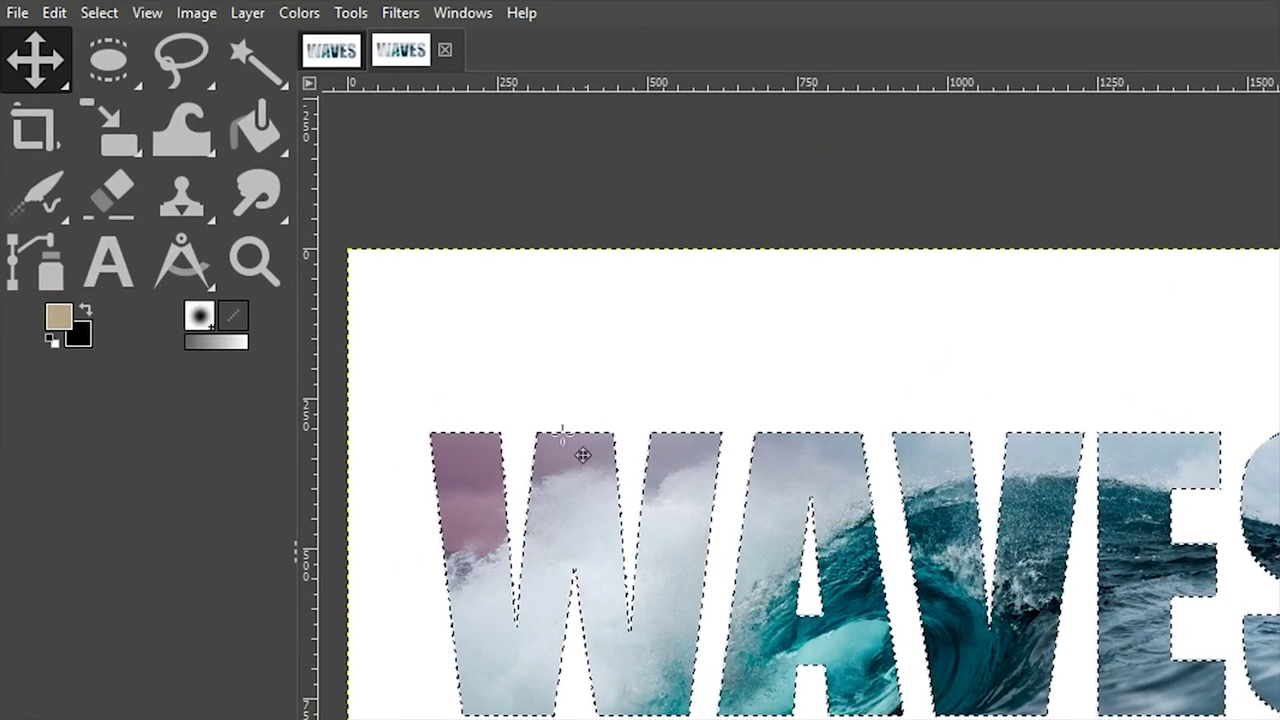
{"action": "left_click", "coordinate": [104, 14]}
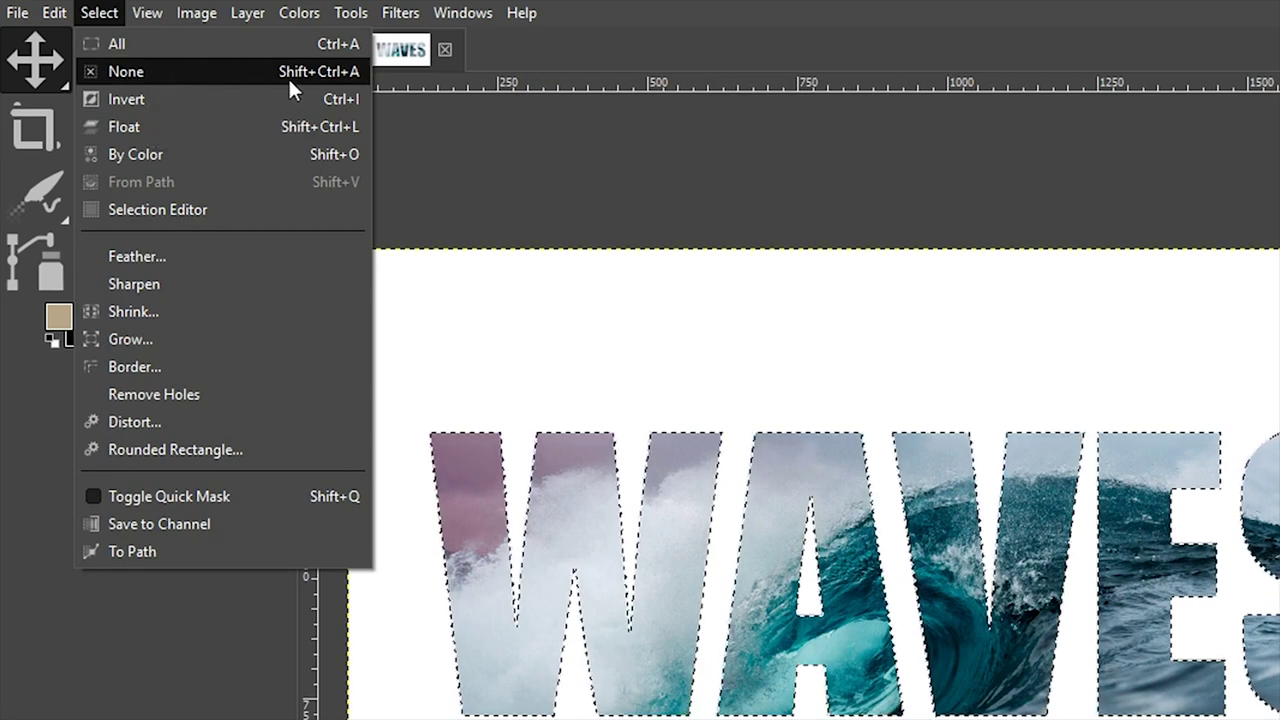
{"action": "left_click", "coordinate": [350, 72]}
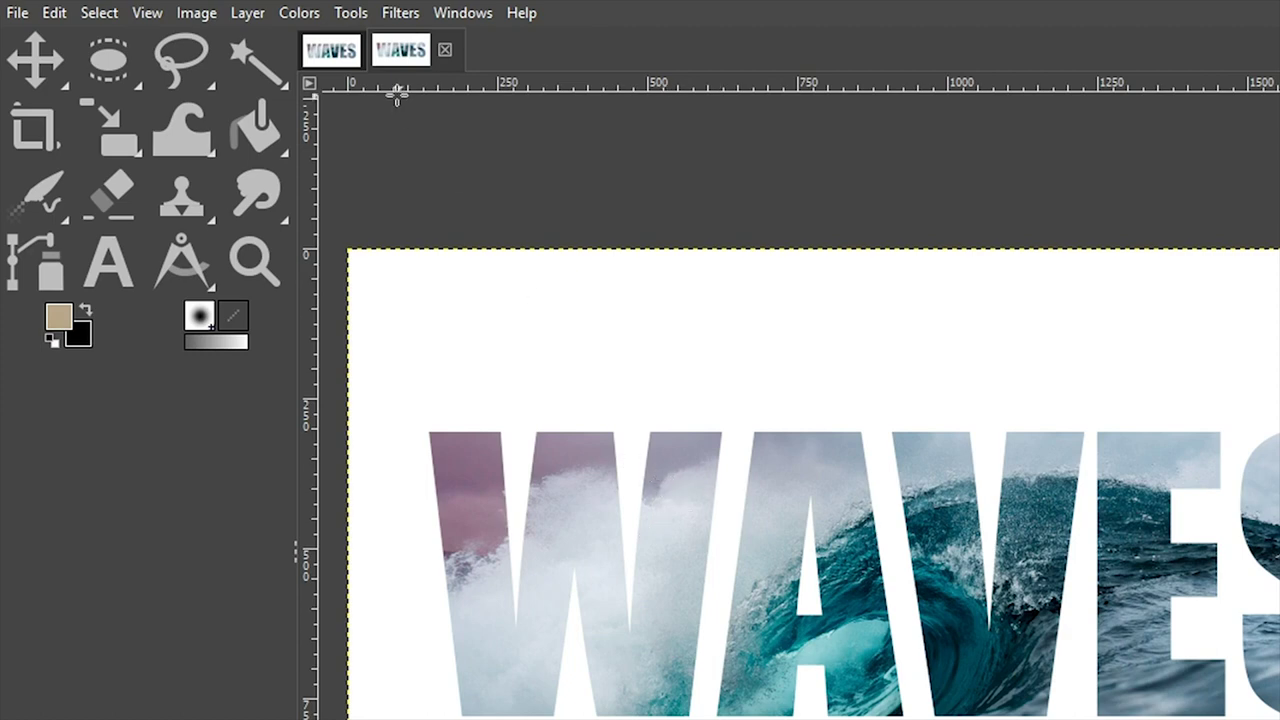
Step: Apply the Light and Shadow > Long Shadow filter to the cut-out white layer
{"action": "left_click", "coordinate": [408, 10]}
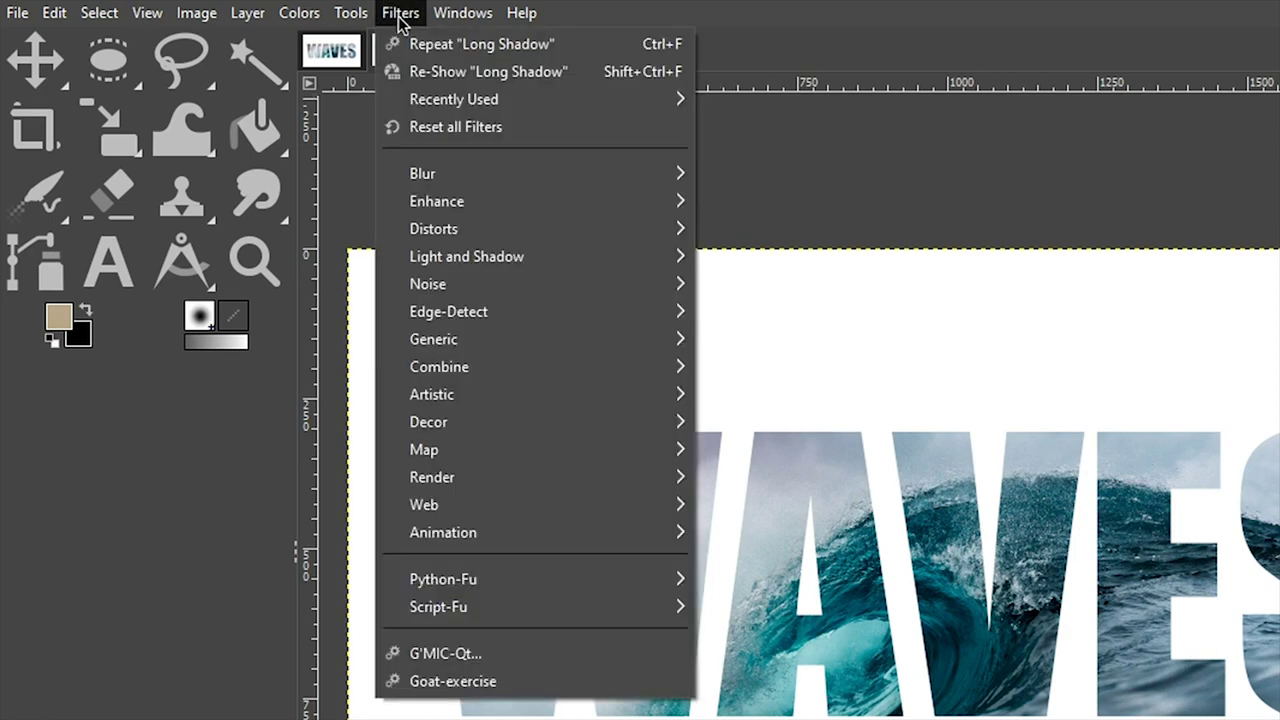
{"action": "mouse_move", "coordinate": [486, 254]}
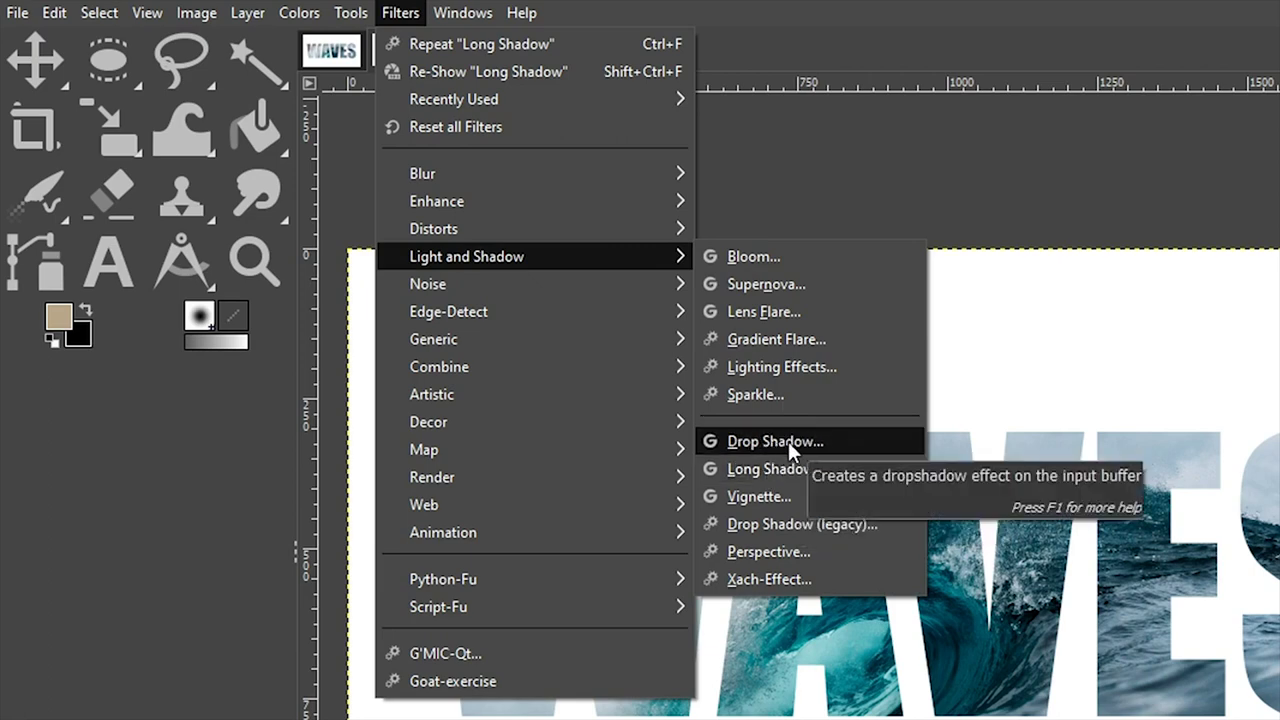
{"action": "left_click", "coordinate": [786, 469]}
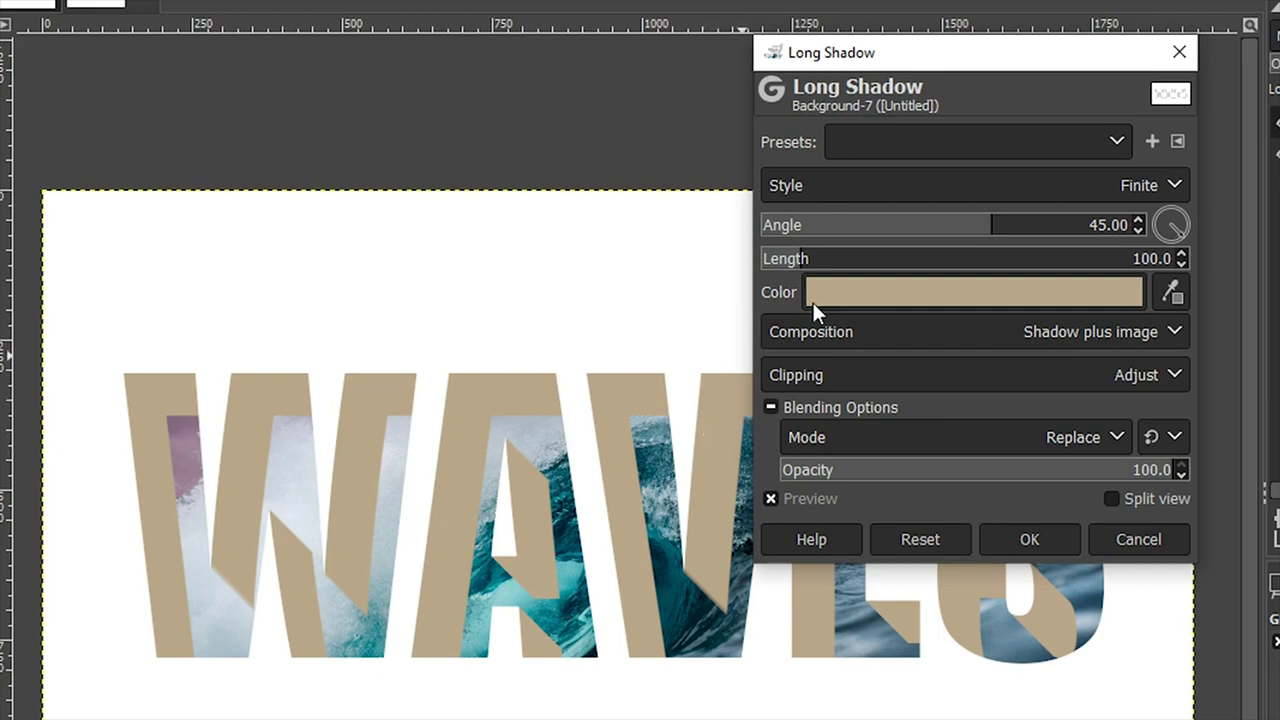
Step: Set the Long Shadow colour to dark grey 262626, style to Fading, and midpoint to 43.6
{"action": "left_click", "coordinate": [852, 293]}
{"action": "left_click_drag", "start_coordinate": [688, 375], "coordinate": [827, 379]}
{"action": "left_click", "coordinate": [936, 515]}
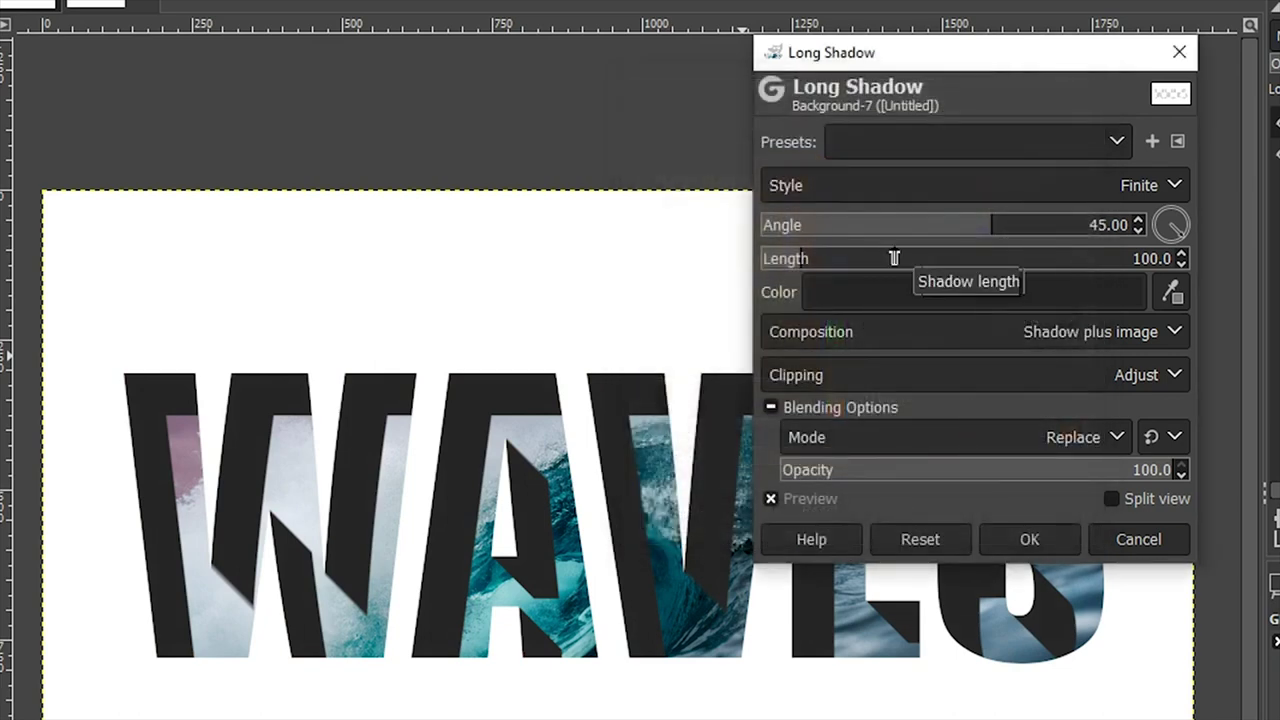
{"action": "left_click", "coordinate": [806, 185]}
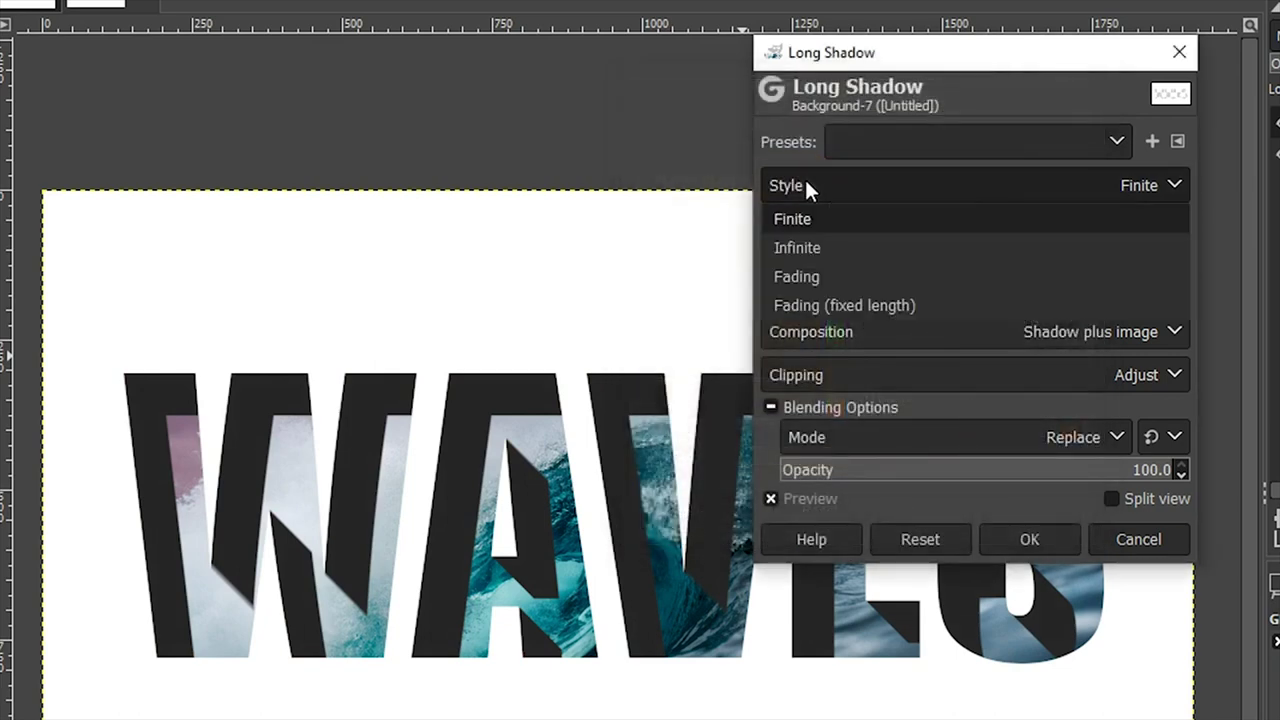
{"action": "left_click", "coordinate": [806, 276]}
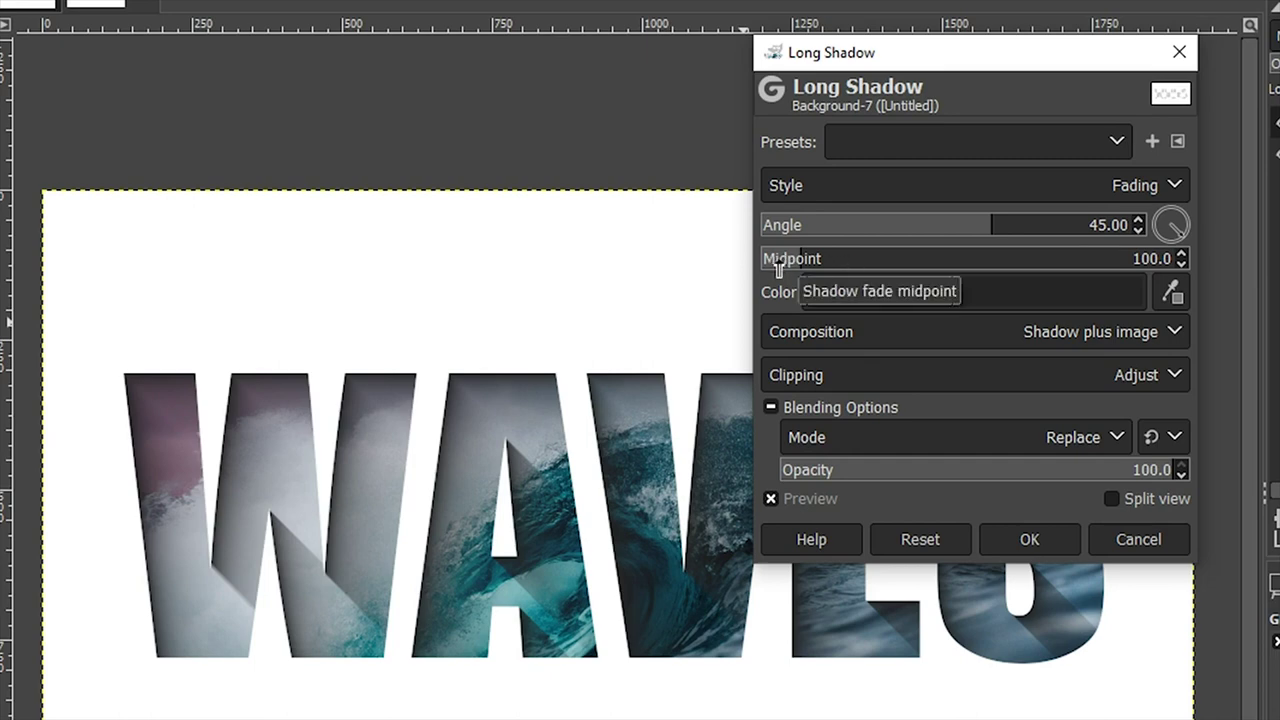
{"action": "type", "text": "43.6"}
{"action": "key", "text": "Return"}
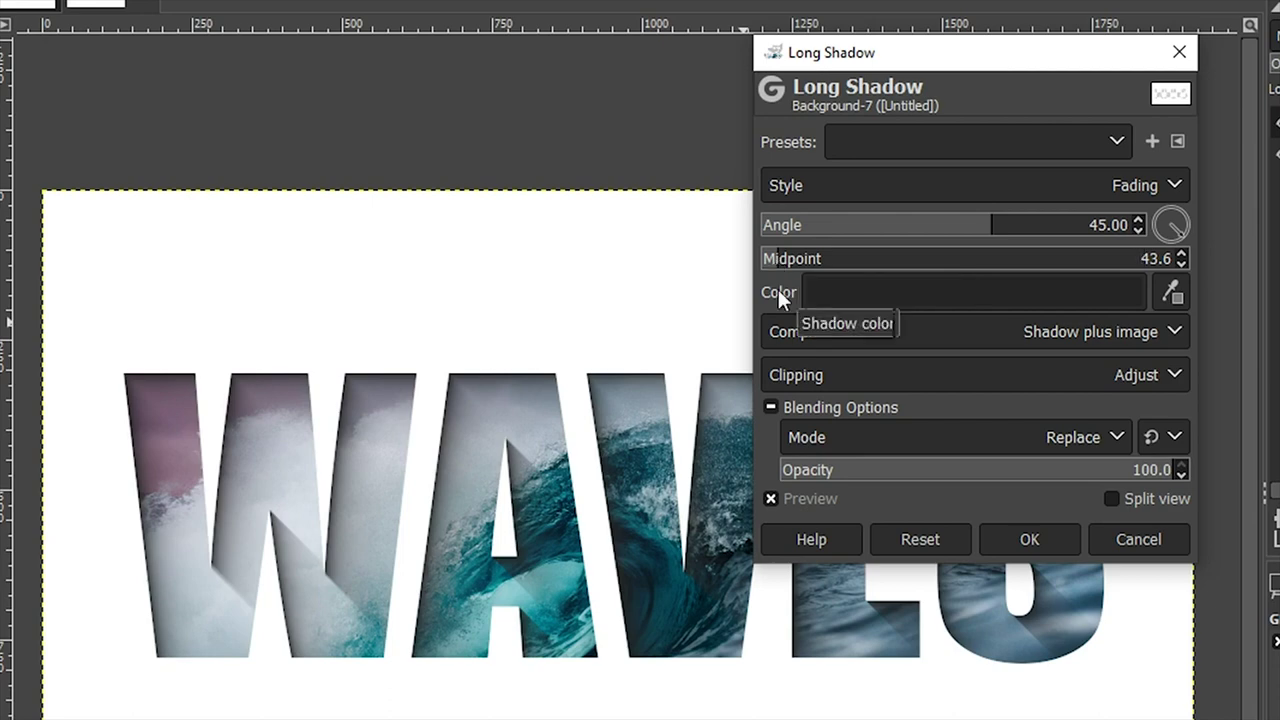